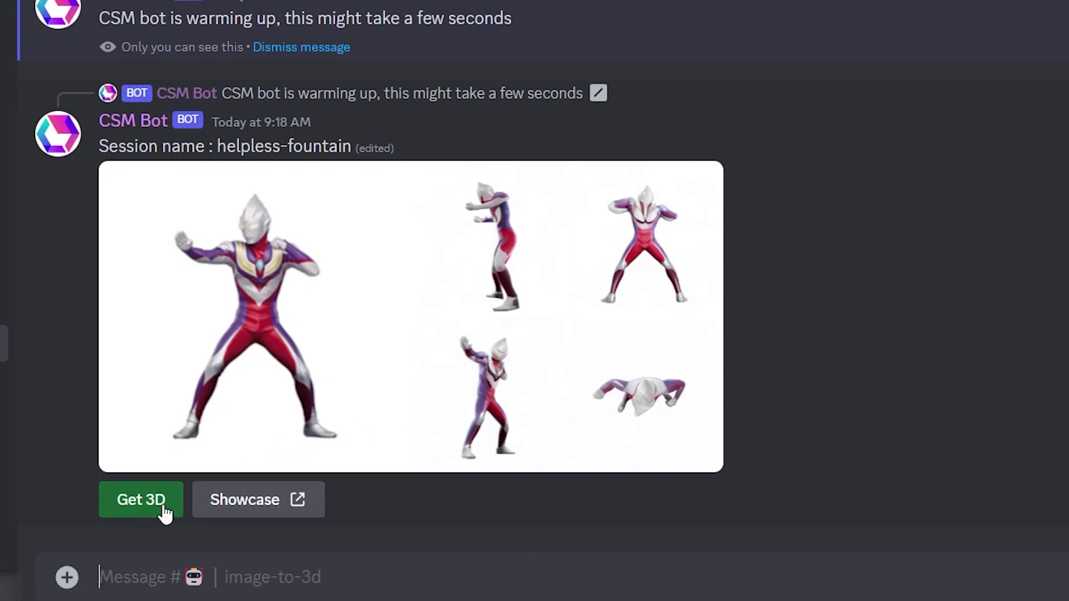
# - Request the textured 3D mesh for the helpless-fountain Ultraman session with Get 3D
pyautogui.click(158, 504)
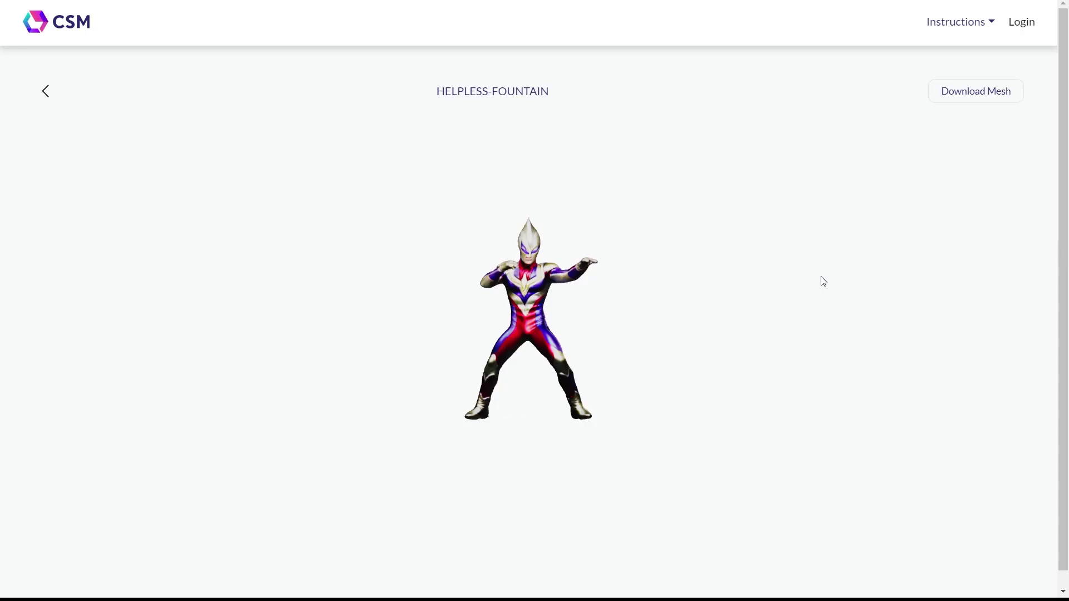
# - Orbit the Ultraman model to face right and spin the bigfoot model to its back
pyautogui.moveTo(537, 309); pyautogui.dragTo(683, 322)
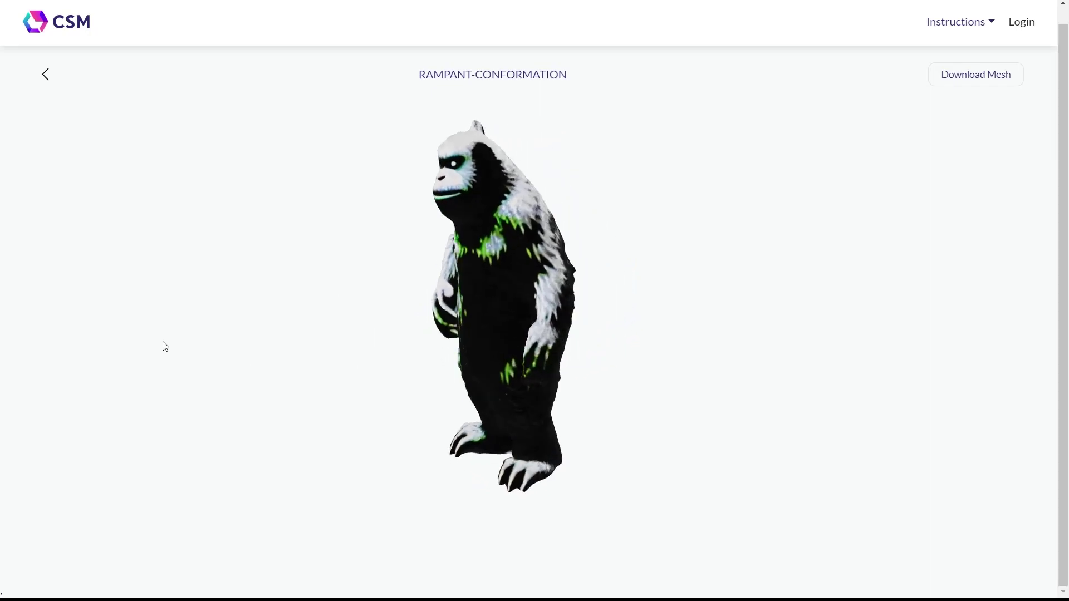
pyautogui.moveTo(265, 530); pyautogui.dragTo(755, 547)
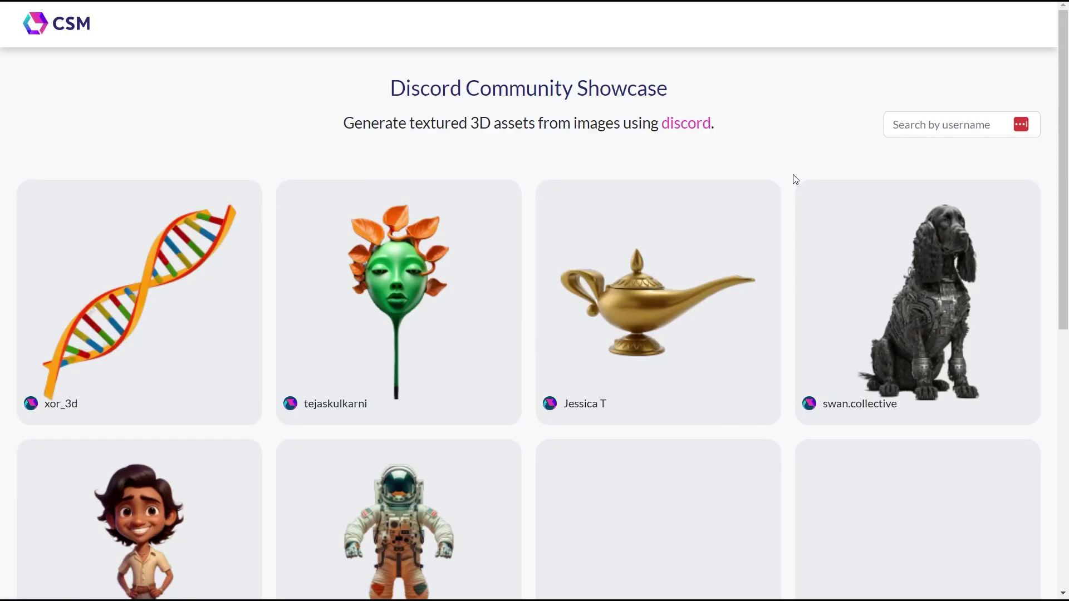
# - Open the Talented-Polarisation leaf-face model, view its back, and download its mesh
pyautogui.scroll(-3, 795, 179)
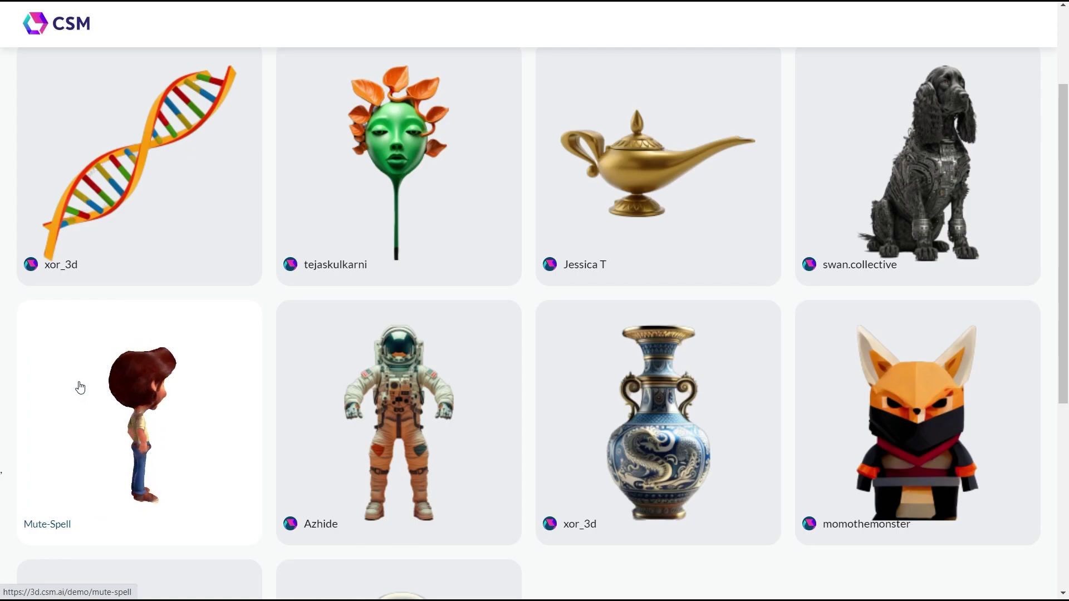
pyautogui.moveTo(398, 302)
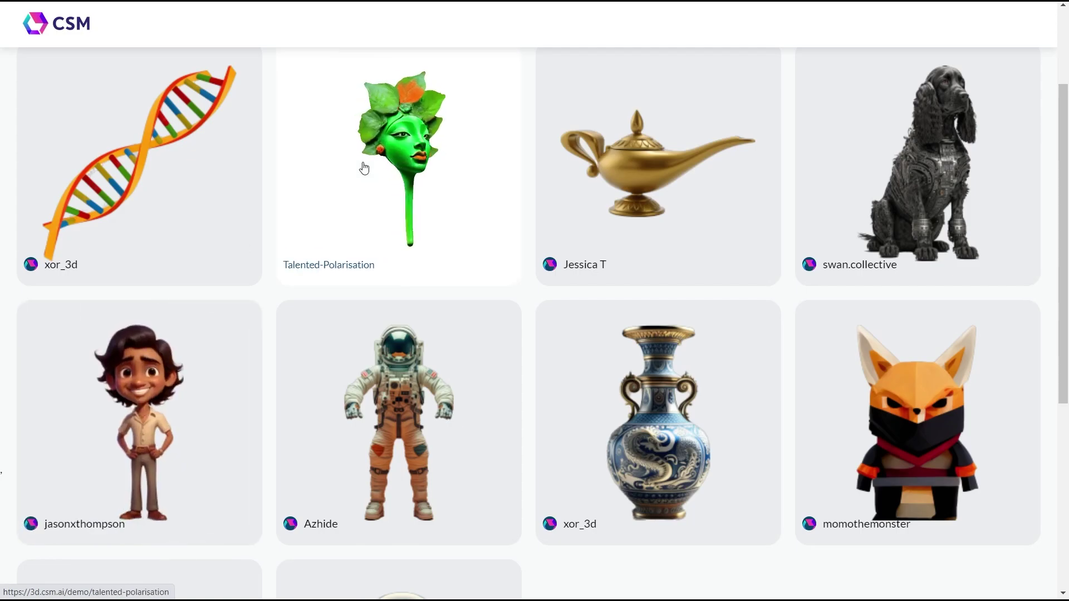
pyautogui.click(364, 167)
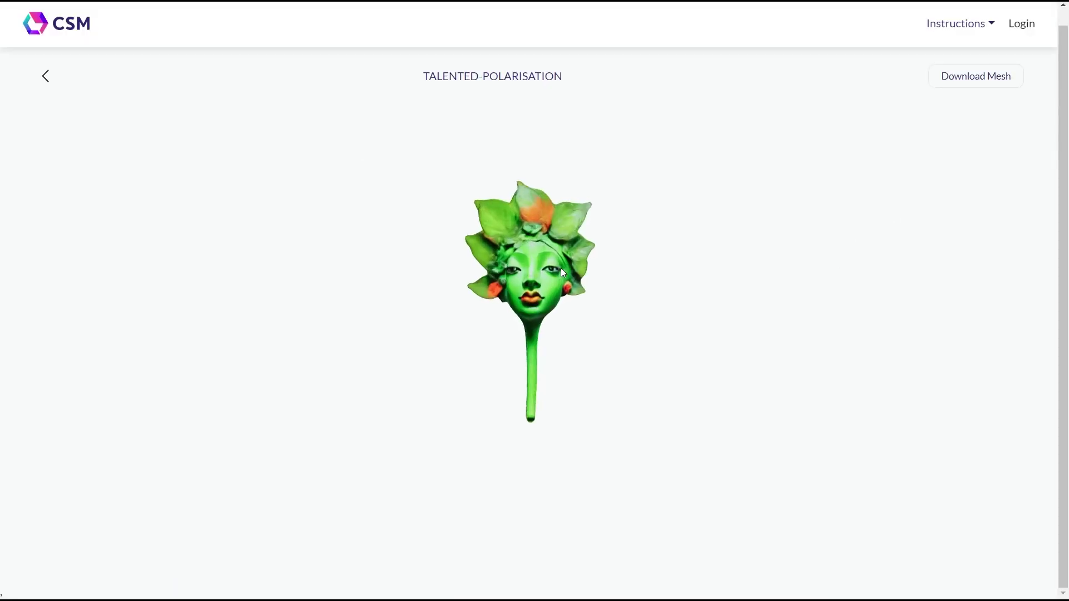
pyautogui.moveTo(560, 269)
pyautogui.mouseDown()
pyautogui.moveTo(563, 352)
pyautogui.moveTo(926, 209)
pyautogui.mouseUp()
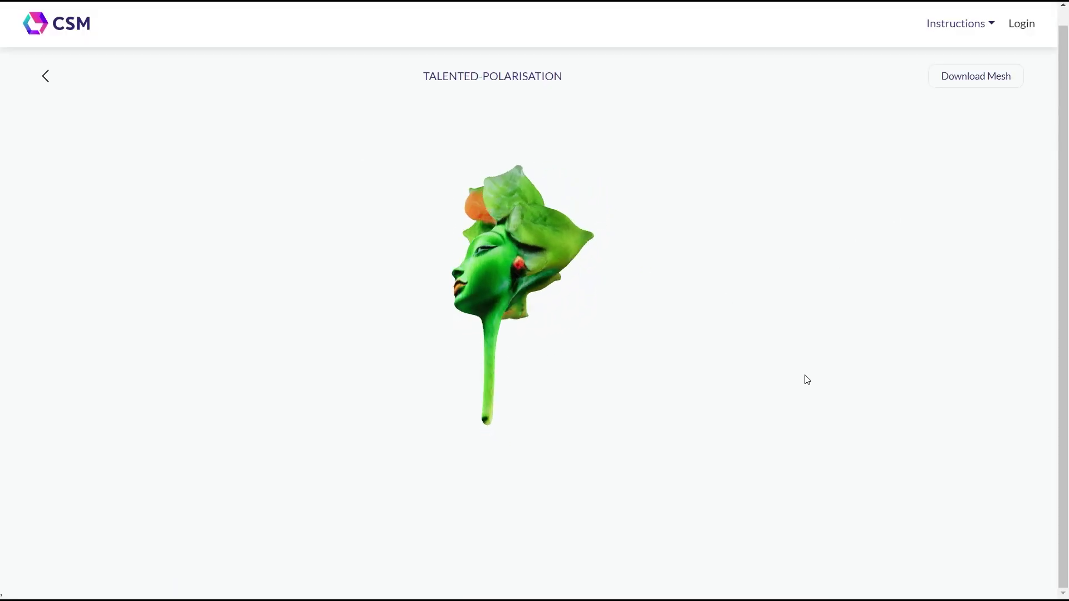
pyautogui.click(995, 79)
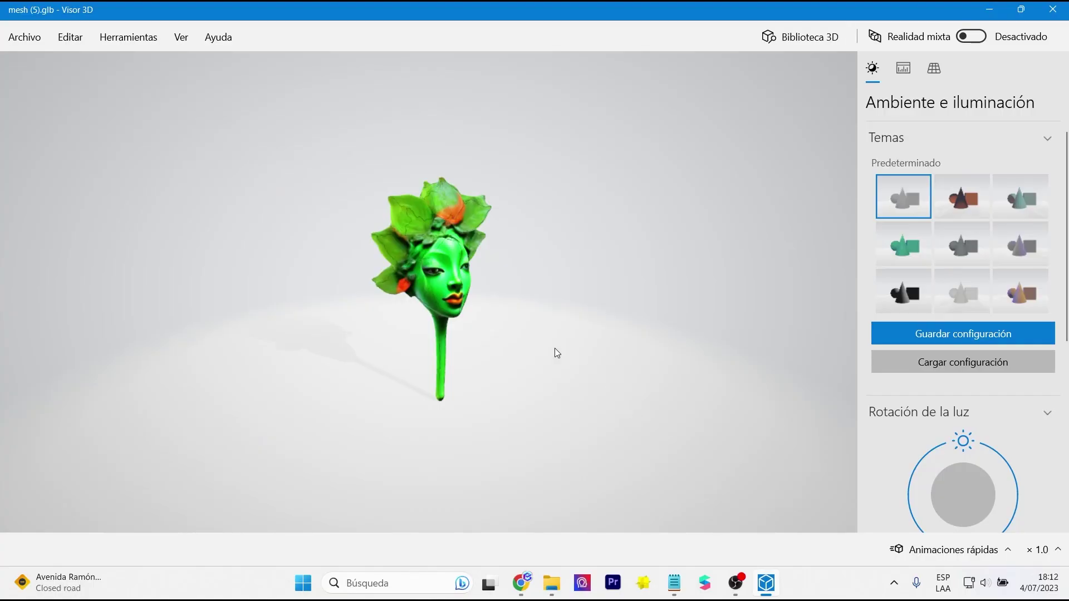
# - Rotate the mesh (5).glb leaf-face model in 3D Viewer to show its back and side
pyautogui.scroll(3, 554, 349)
pyautogui.moveTo(553, 336)
pyautogui.mouseDown()
pyautogui.moveTo(381, 253)
pyautogui.moveTo(482, 252)
pyautogui.mouseUp()
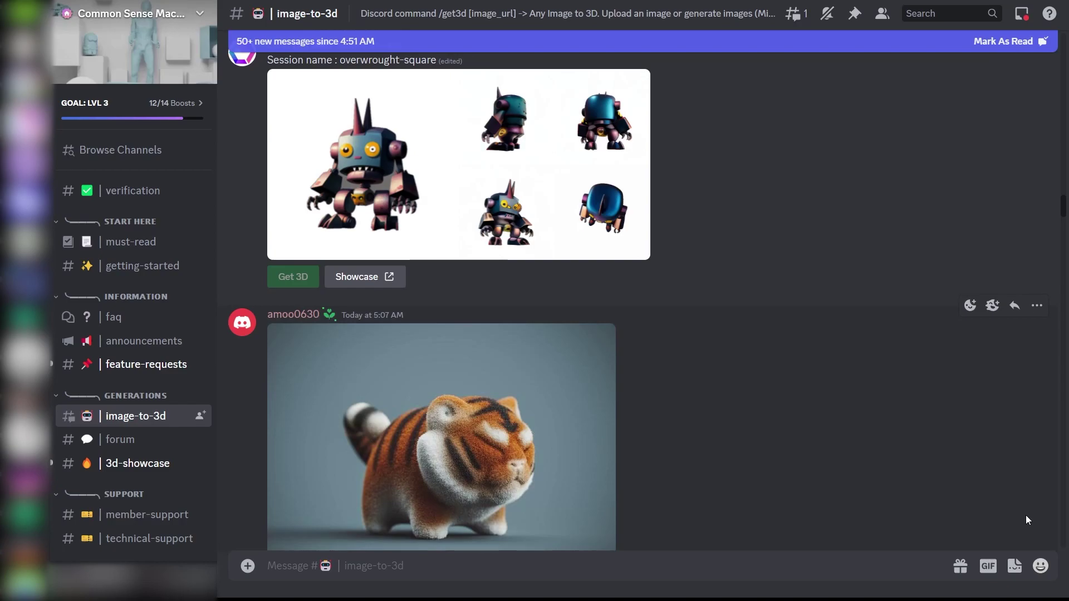
# - Post the animejpg.jpg Totoro picture in the image-to-3d channel
pyautogui.scroll(-5, 1025, 516)
pyautogui.moveTo(1063, 221); pyautogui.dragTo(1062, 536)
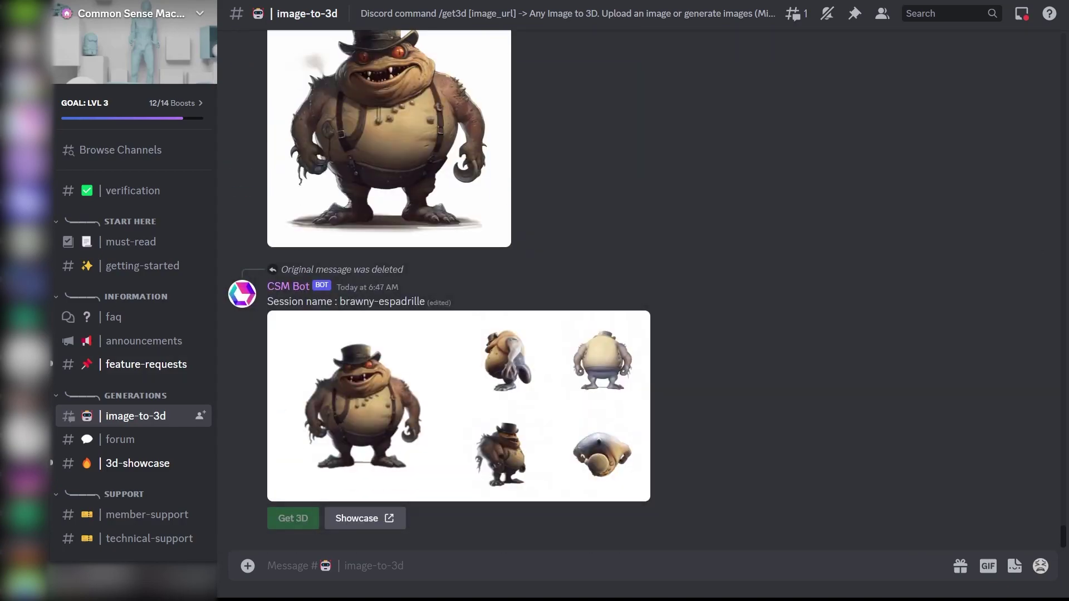
pyautogui.moveTo(345, 501); pyautogui.dragTo(487, 554)
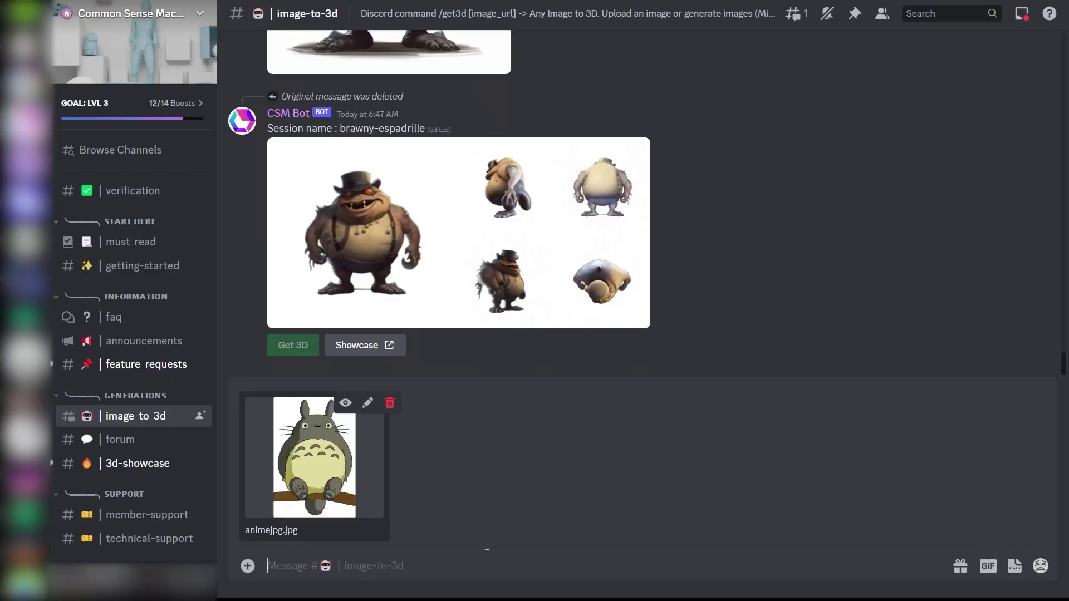
pyautogui.press('Return')
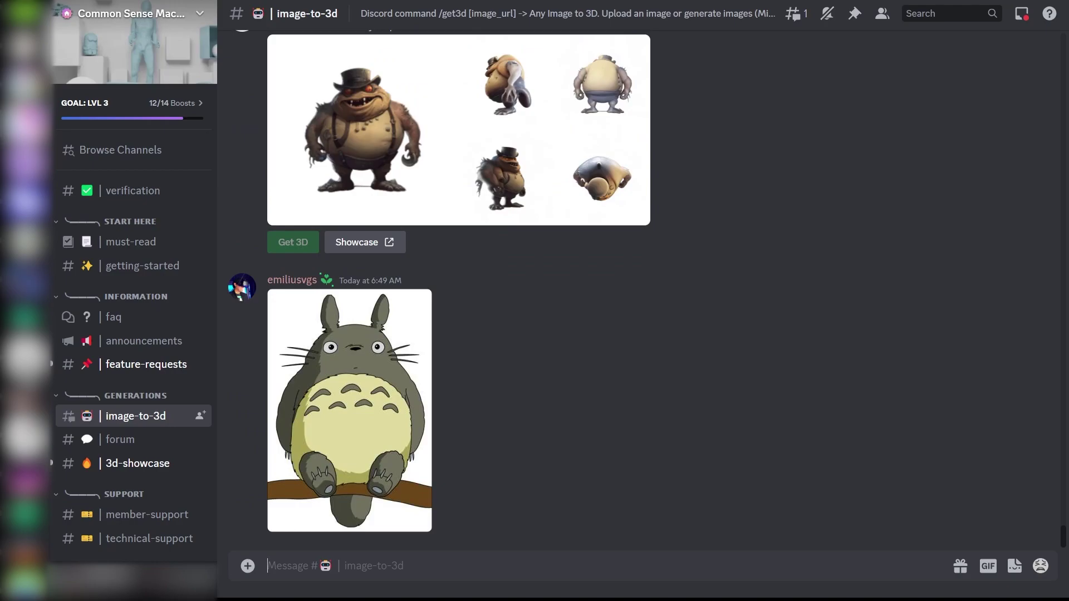
# - Copy the posted Totoro picture's image address with Copiar dirección de imagen
pyautogui.click(412, 359)
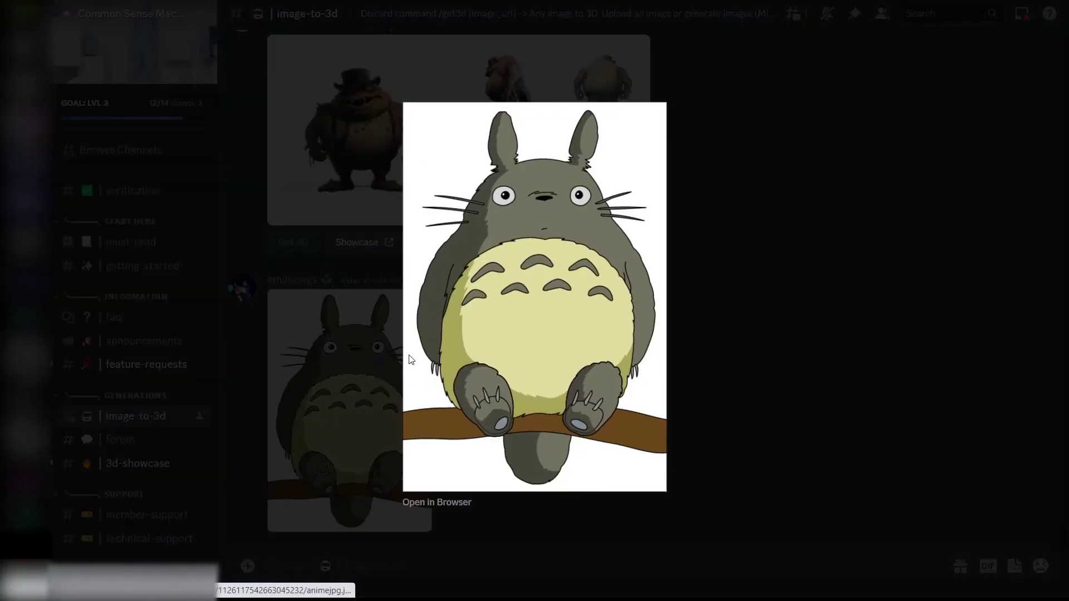
pyautogui.rightClick(502, 293)
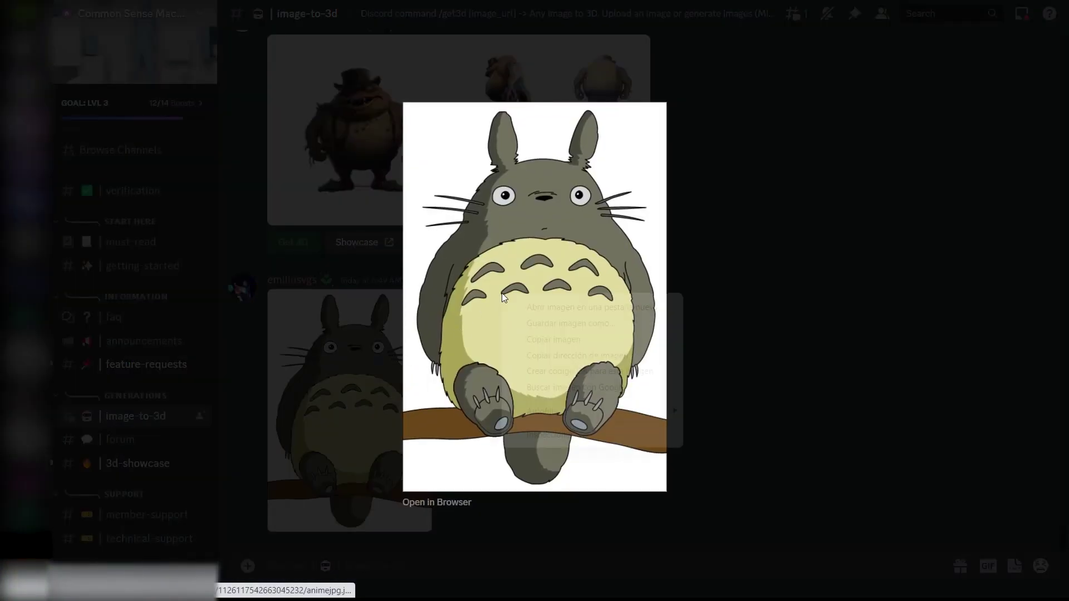
pyautogui.click(608, 356)
pyautogui.click(734, 395)
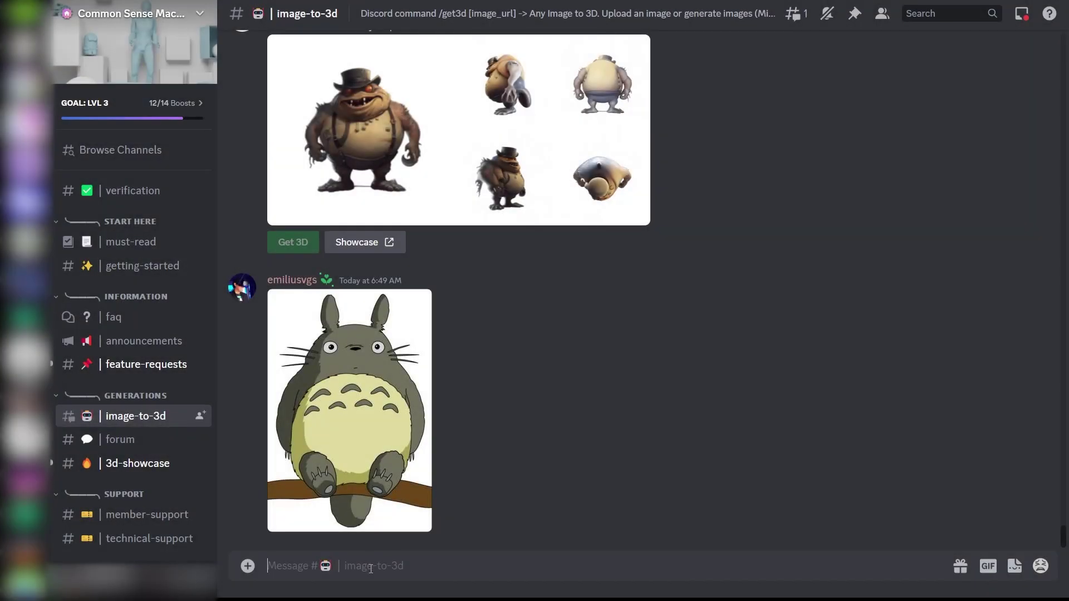
# - Run /get3d with the copied Totoro image URL pasted as image_url
pyautogui.write('/')
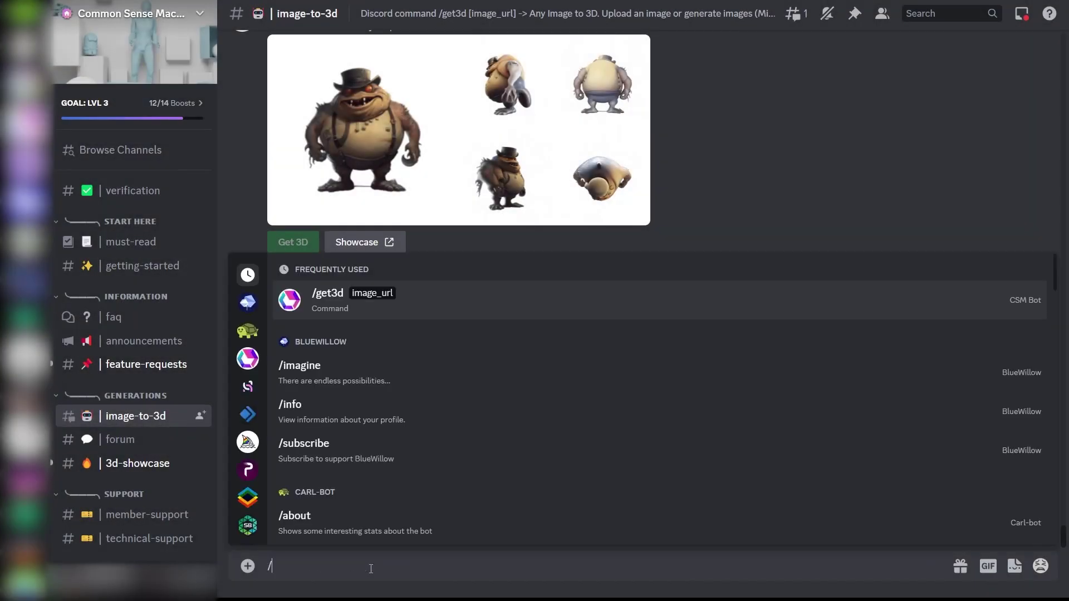
pyautogui.click(469, 306)
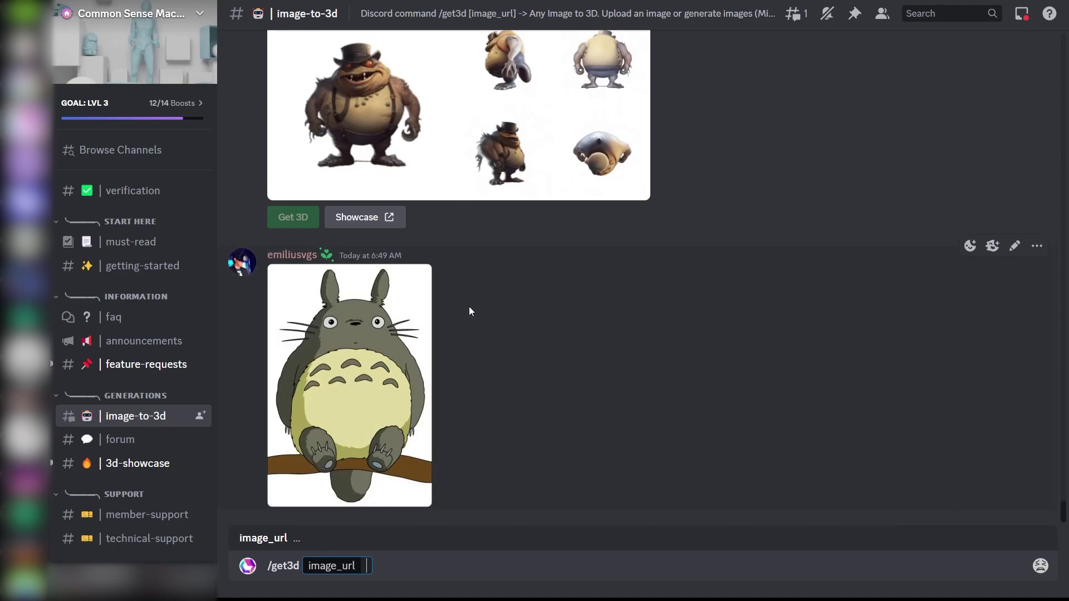
pyautogui.hotkey('ctrl', 'v')
pyautogui.press('Return')
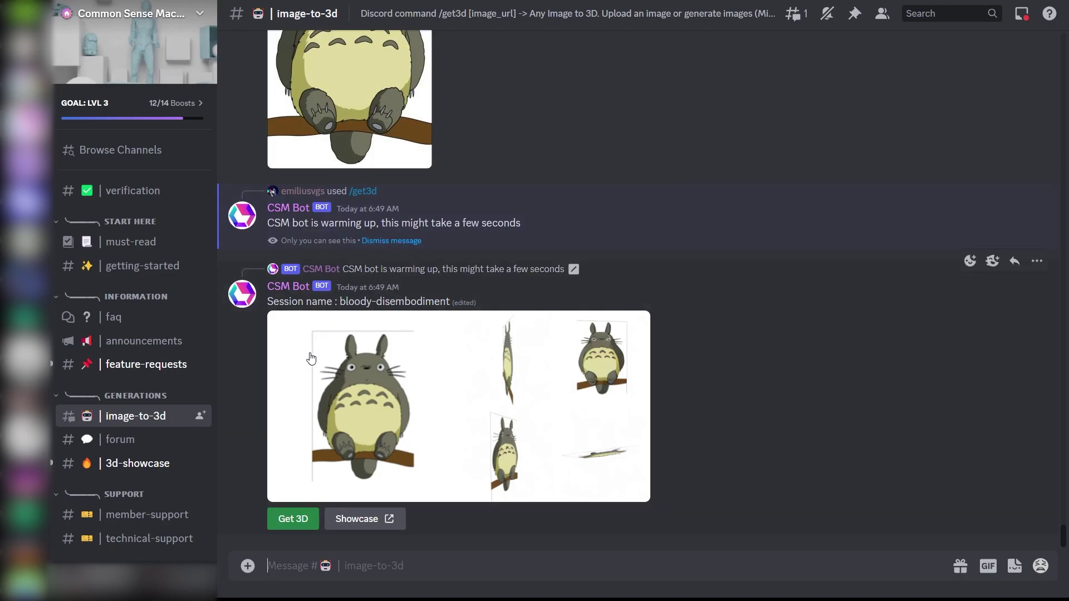
# - Request the Totoro mesh, then filter the showcase by the uploader's Discord username
pyautogui.click(290, 519)
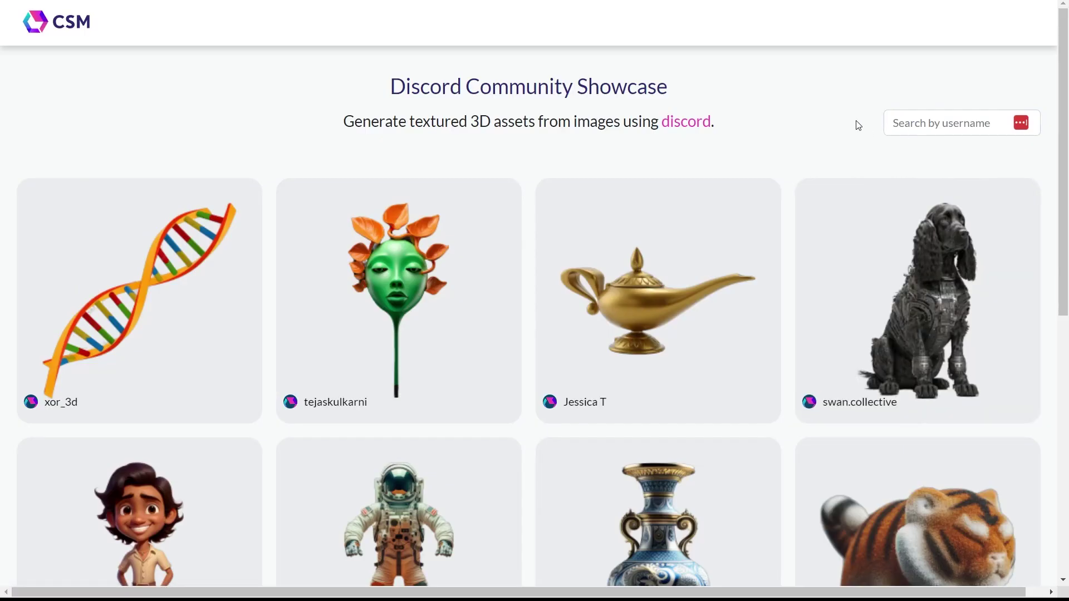
pyautogui.click(969, 118)
pyautogui.write('e')
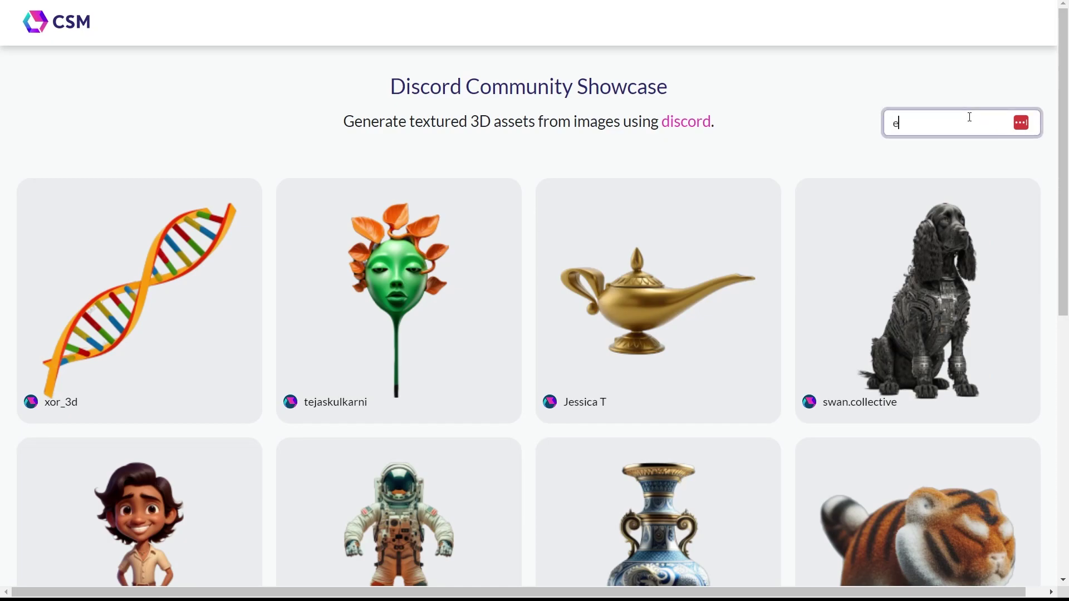
pyautogui.write('miliusvgs')
pyautogui.press('Return')
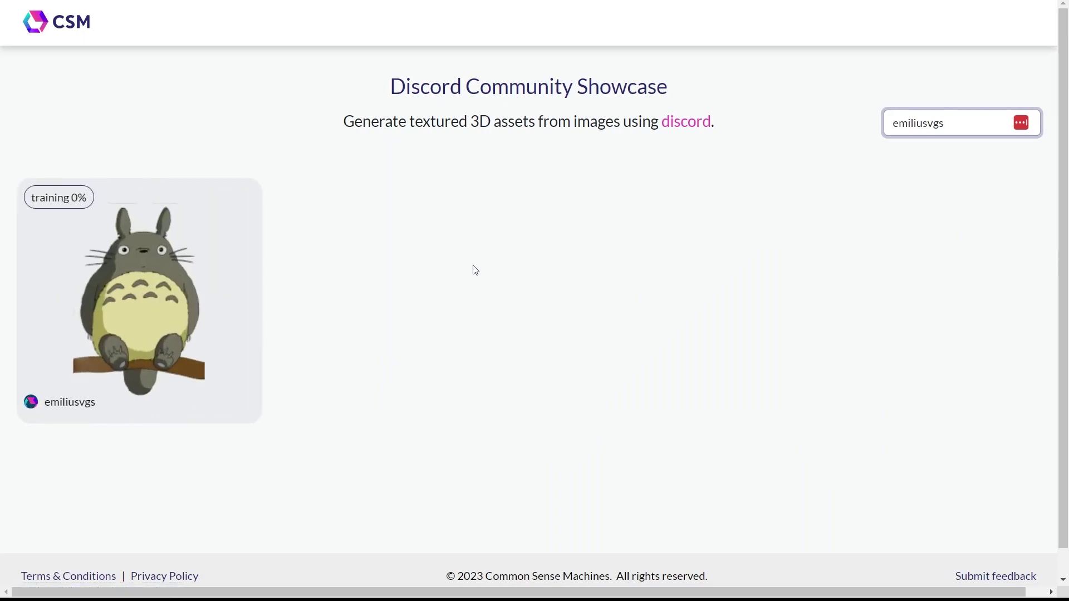
pyautogui.click(554, 441)
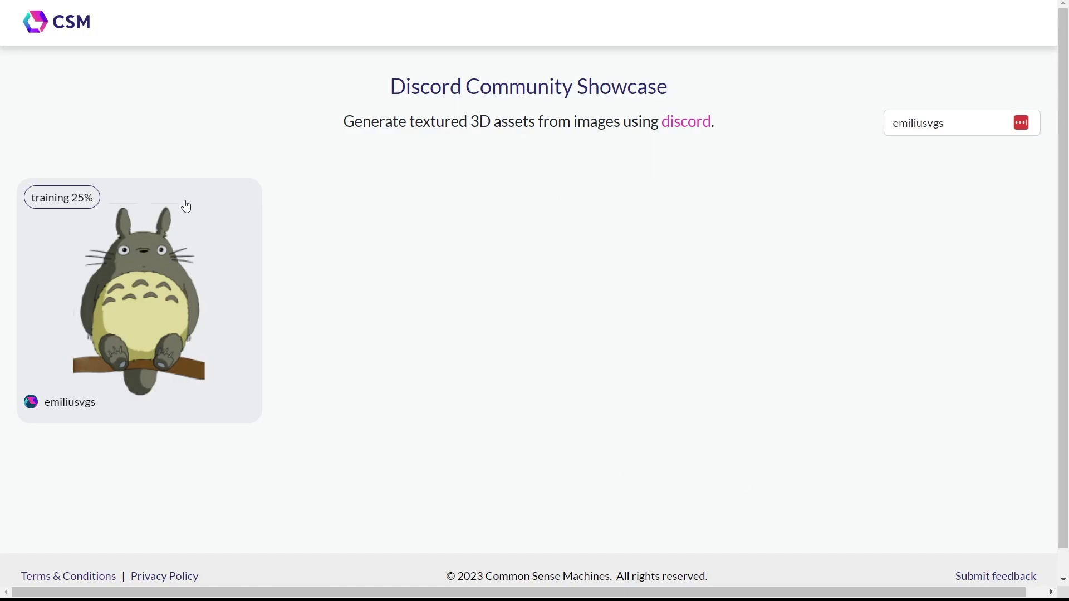
pyautogui.moveTo(139, 301)
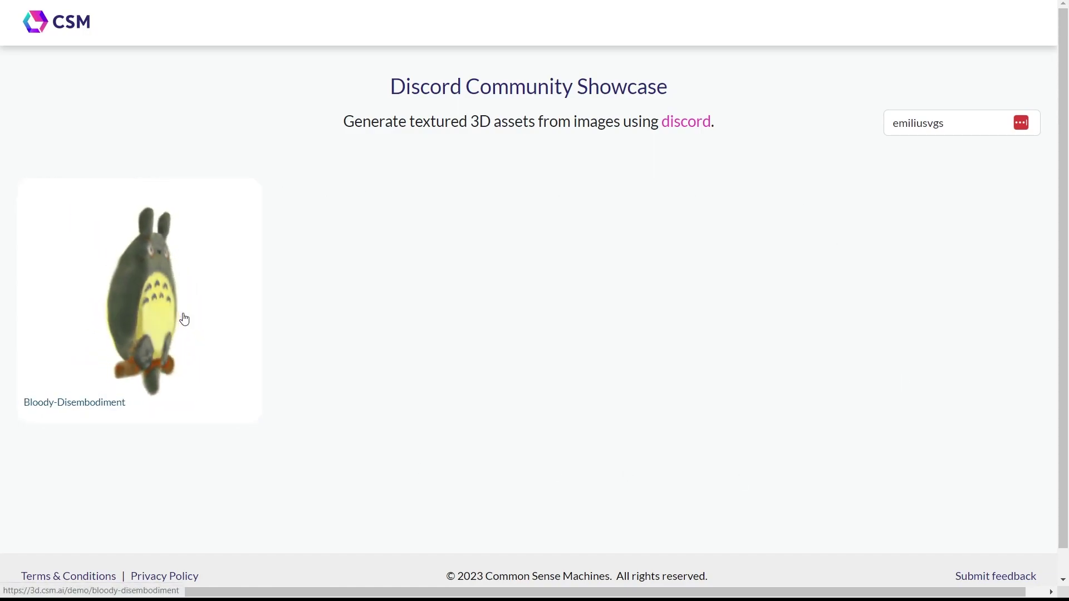
# - Open the Bloody-Disembodiment Totoro viewer, orbit to a side view, and download mesh (7).glb
pyautogui.click(233, 301)
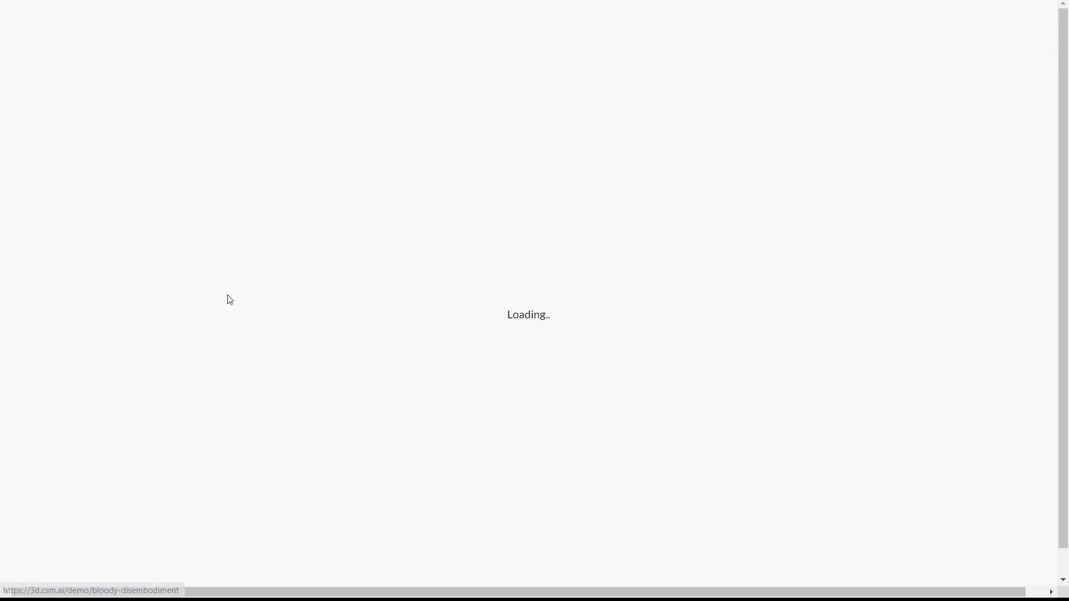
pyautogui.hotkey('alt', 'Left')
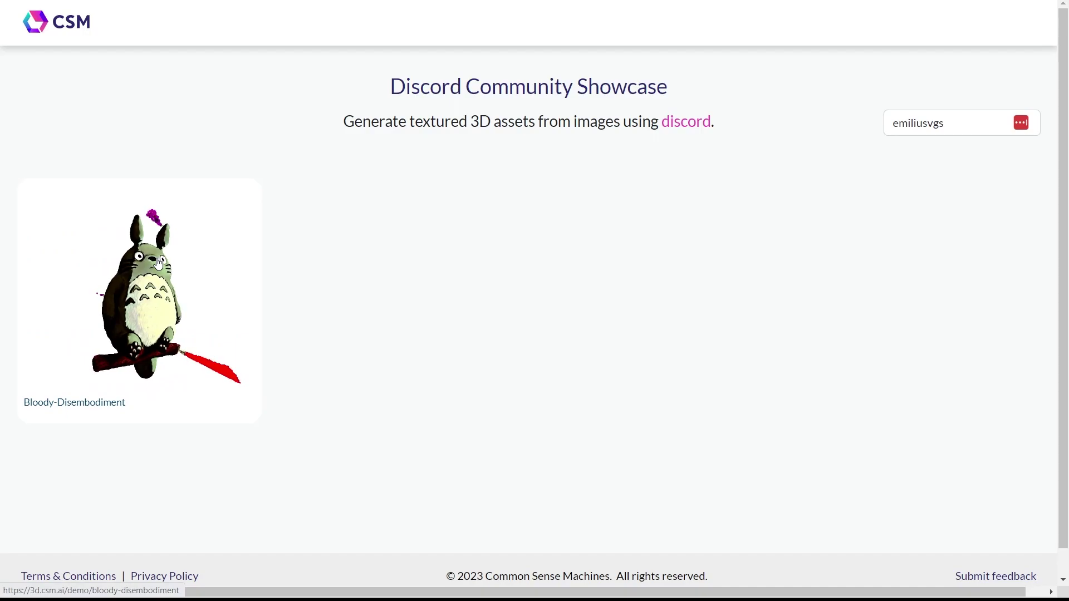
pyautogui.click(159, 263)
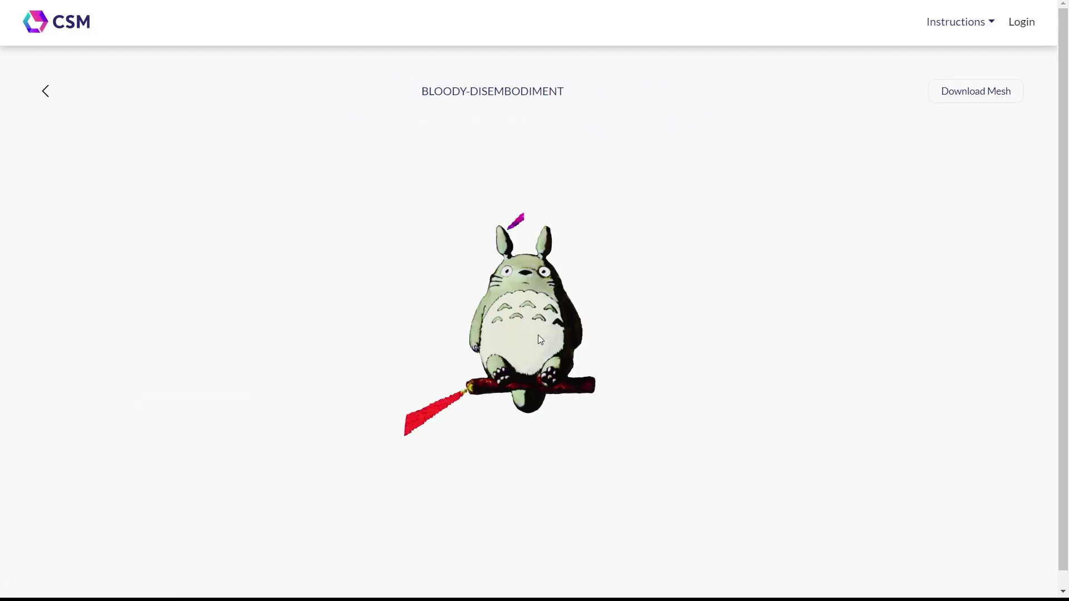
pyautogui.moveTo(538, 335)
pyautogui.mouseDown()
pyautogui.moveTo(514, 339)
pyautogui.moveTo(601, 327)
pyautogui.mouseUp()
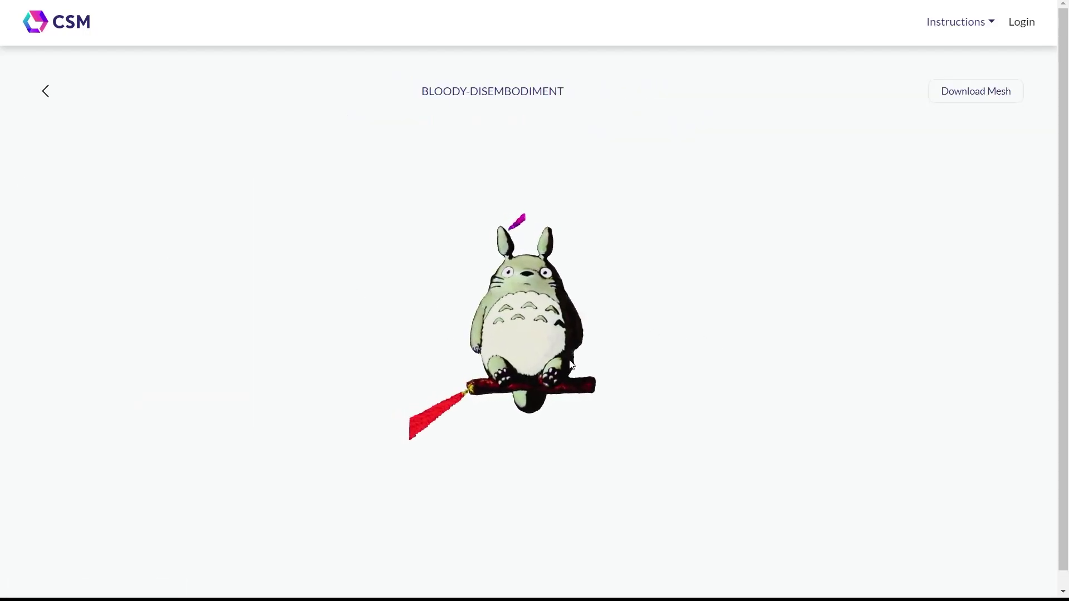
pyautogui.scroll(5, 601, 326)
pyautogui.scroll(-5, 601, 326)
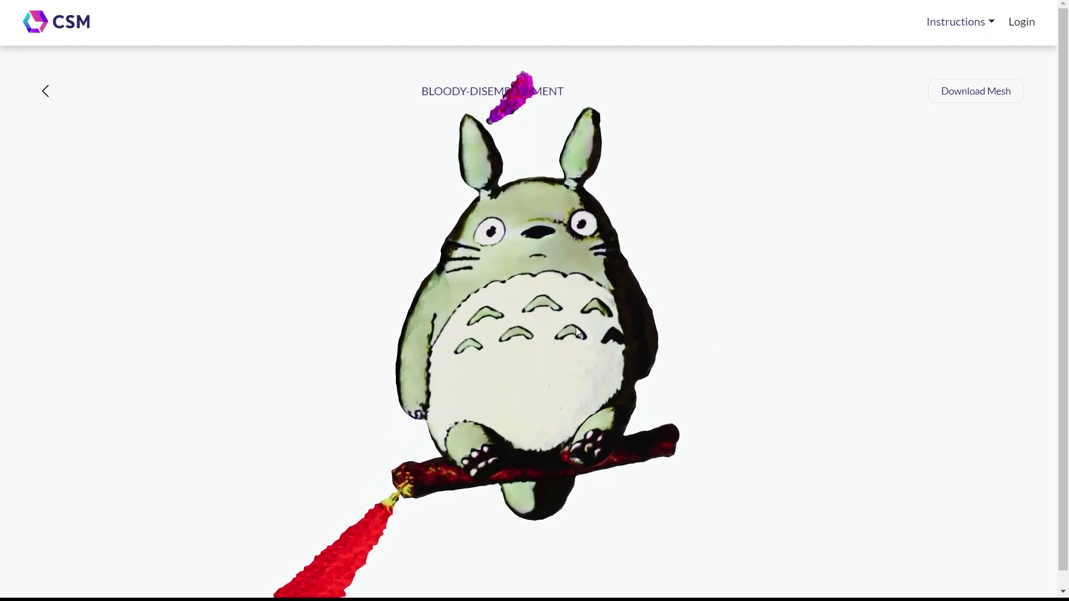
pyautogui.moveTo(582, 260)
pyautogui.mouseDown()
pyautogui.moveTo(546, 306)
pyautogui.moveTo(606, 322)
pyautogui.moveTo(496, 305)
pyautogui.moveTo(611, 291)
pyautogui.moveTo(639, 301)
pyautogui.mouseUp()
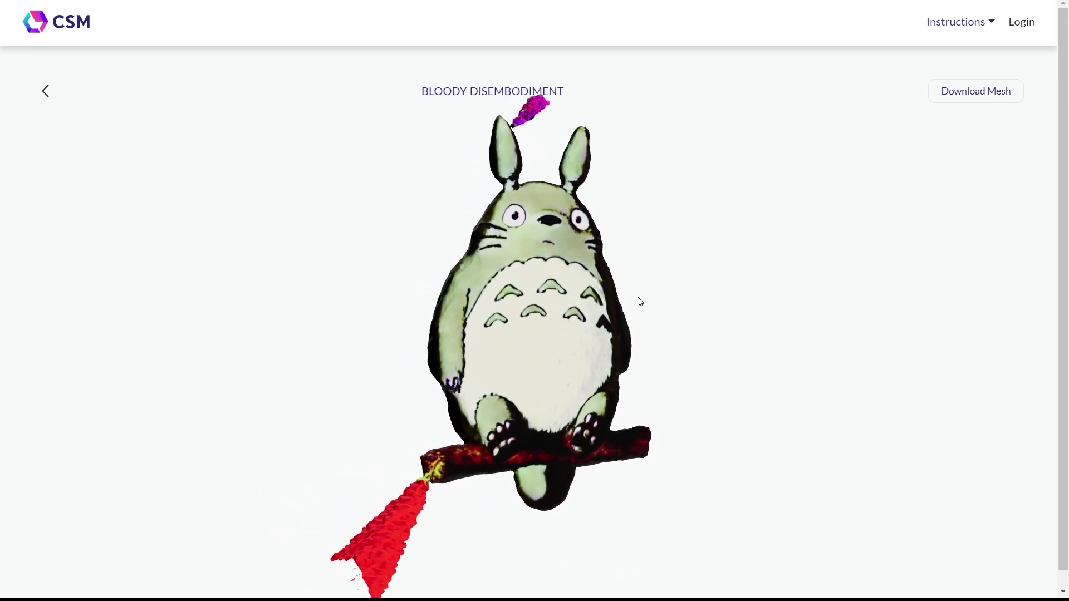
pyautogui.click(988, 93)
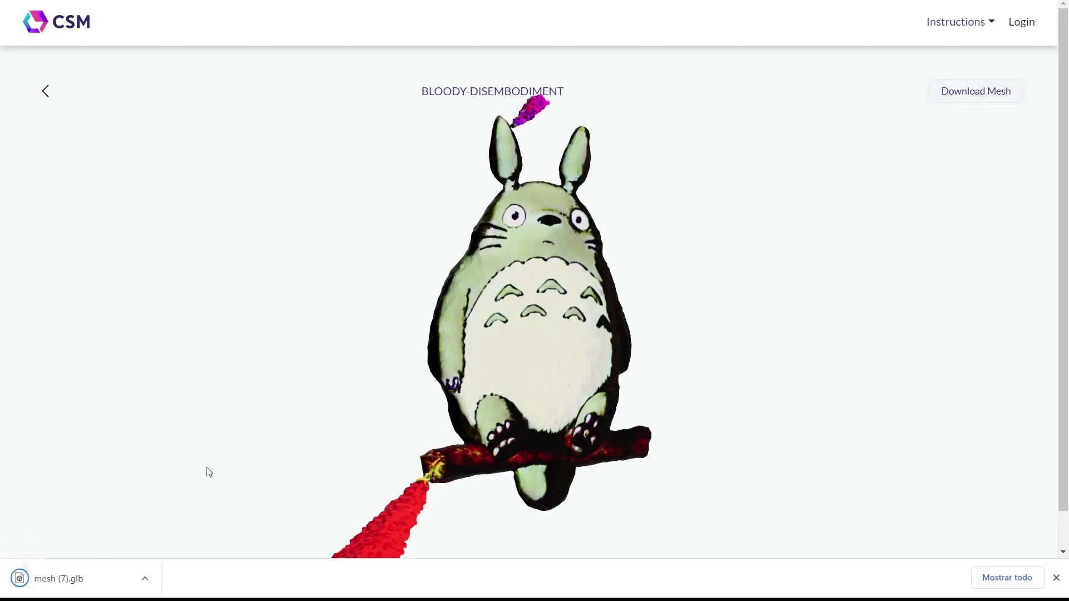
# - Open mesh (7).glb in 3D Viewer and inspect the Totoro model from several angles and zoom levels
pyautogui.click(94, 592)
pyautogui.scroll(3, 553, 316)
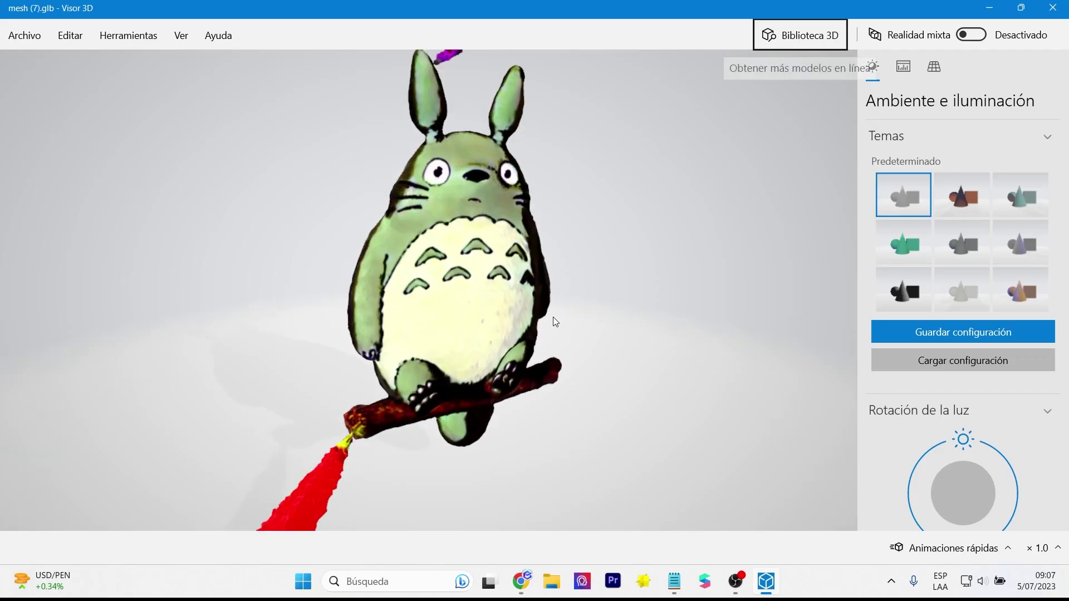
pyautogui.scroll(3, 508, 316)
pyautogui.moveTo(509, 315); pyautogui.dragTo(437, 310)
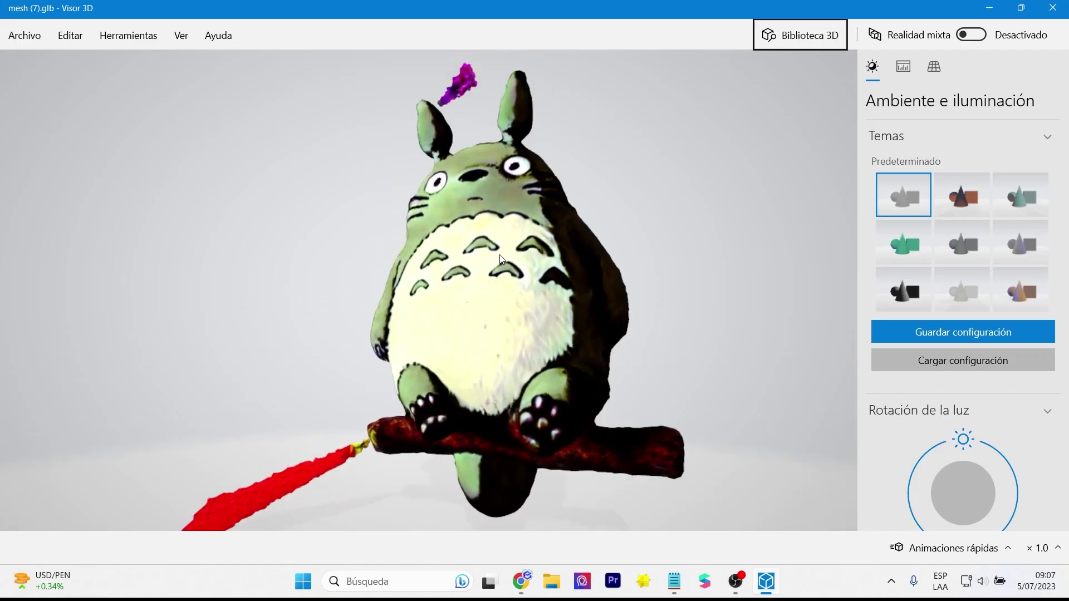
pyautogui.moveTo(538, 230)
pyautogui.mouseDown()
pyautogui.moveTo(576, 342)
pyautogui.moveTo(368, 328)
pyautogui.mouseUp()
pyautogui.scroll(-3, 470, 326)
pyautogui.moveTo(469, 326)
pyautogui.mouseDown()
pyautogui.moveTo(523, 319)
pyautogui.moveTo(457, 271)
pyautogui.mouseUp()
pyautogui.scroll(3, 471, 302)
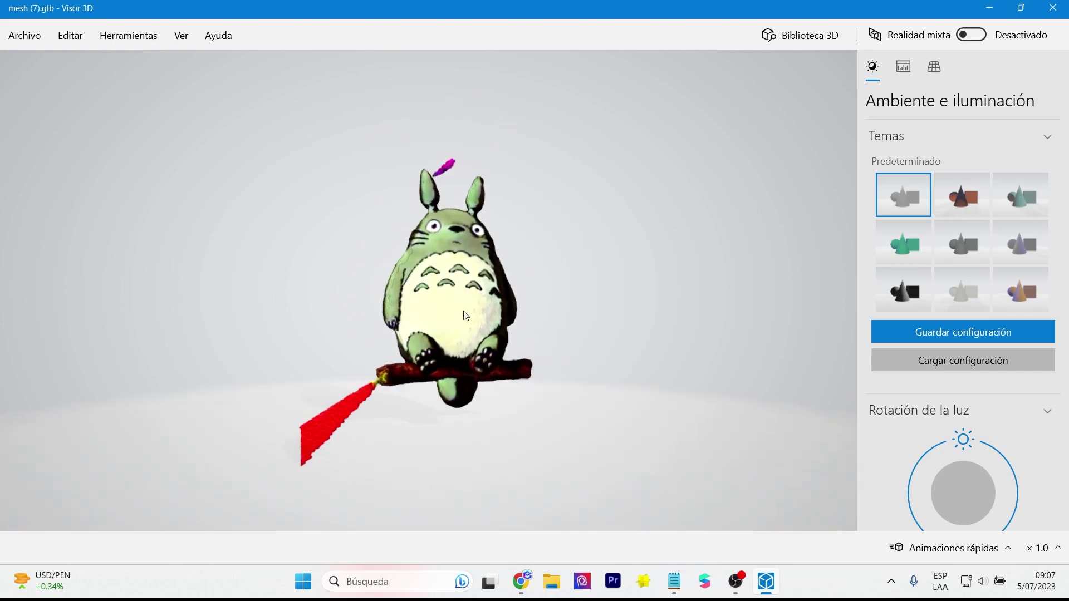
pyautogui.scroll(2, 482, 303)
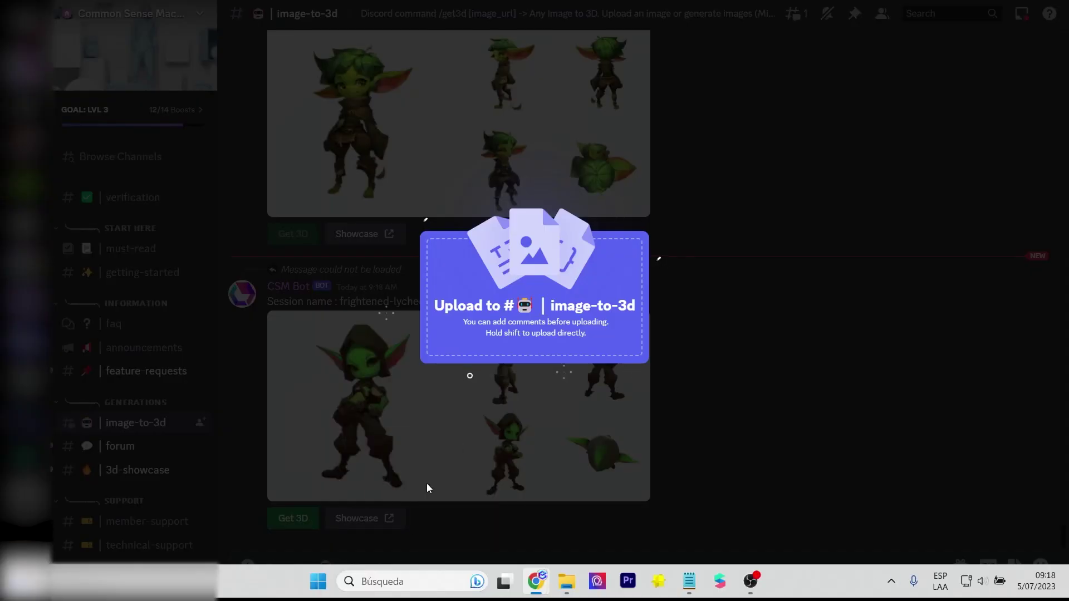
# - Post ultraman.jpg in #image-to-3d and copy the posted picture's image address
pyautogui.moveTo(411, 460); pyautogui.dragTo(426, 488)
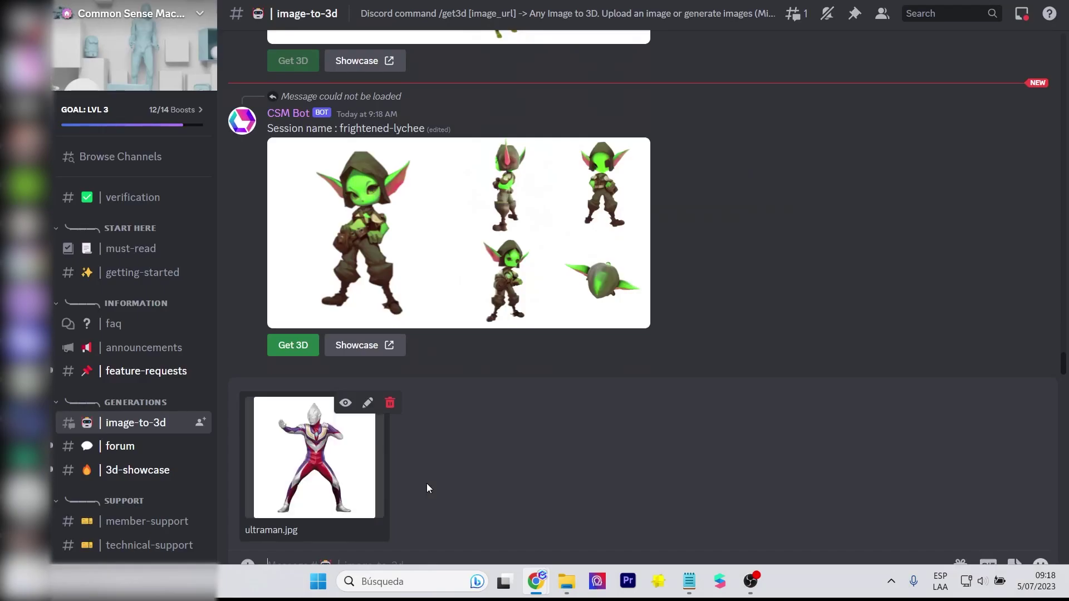
pyautogui.press('Return')
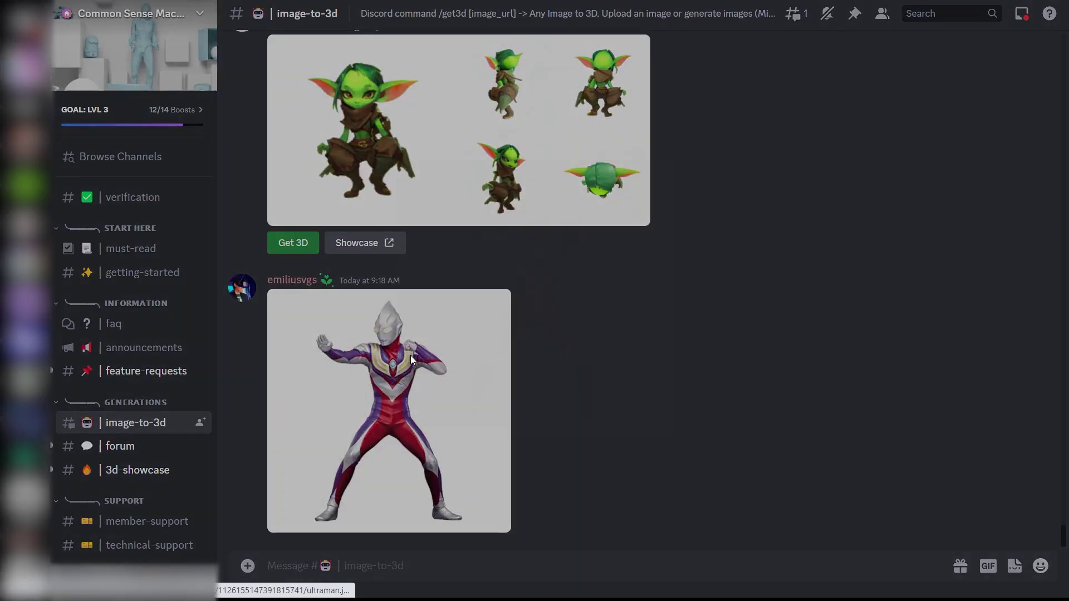
pyautogui.click(410, 356)
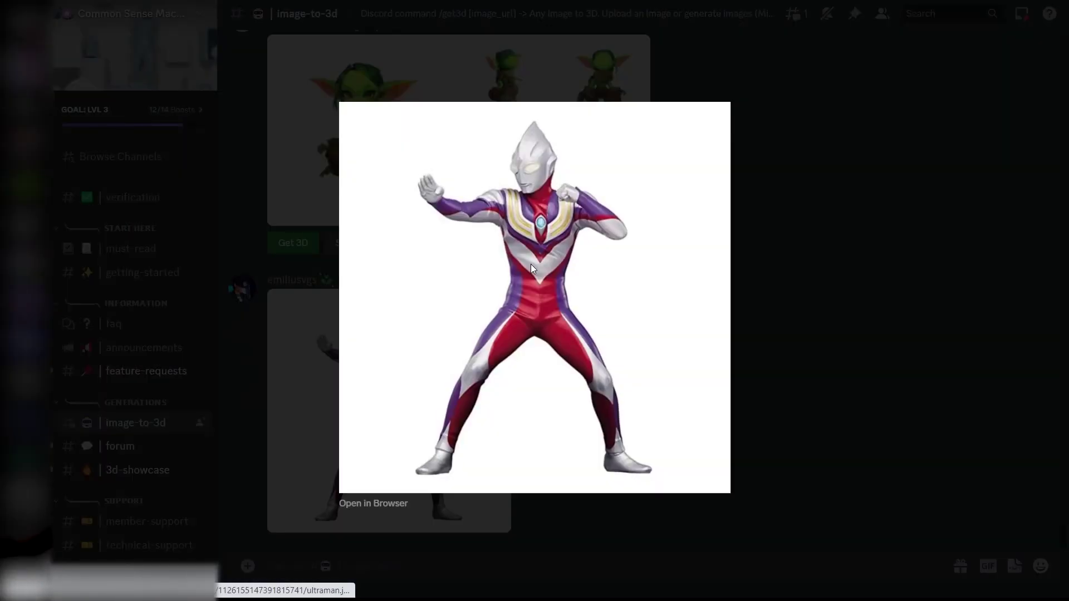
pyautogui.rightClick(530, 264)
pyautogui.click(607, 327)
pyautogui.rightClick(611, 337)
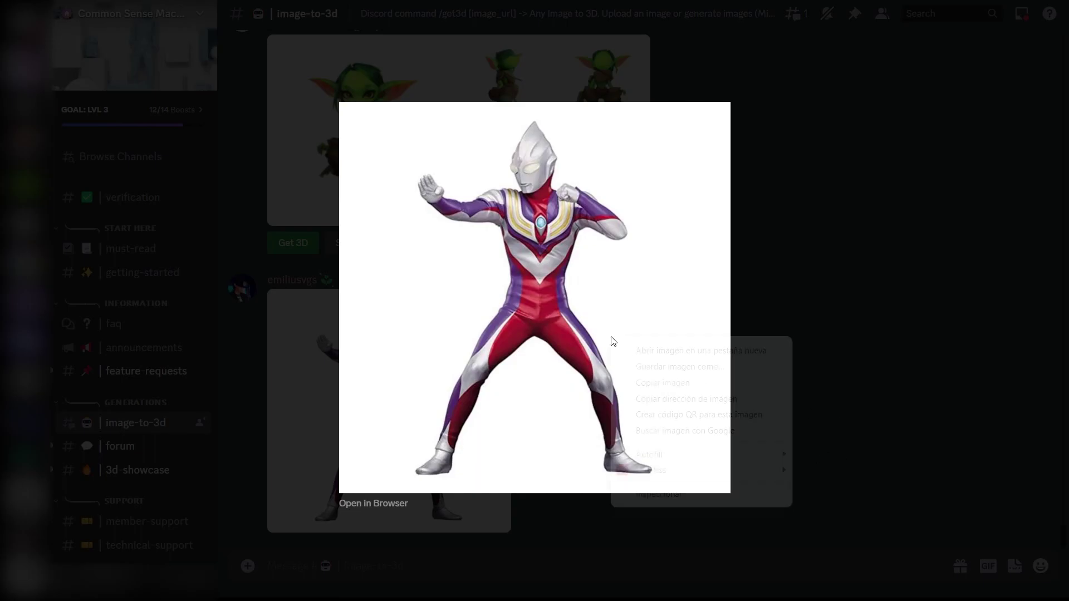
pyautogui.click(714, 396)
pyautogui.click(408, 544)
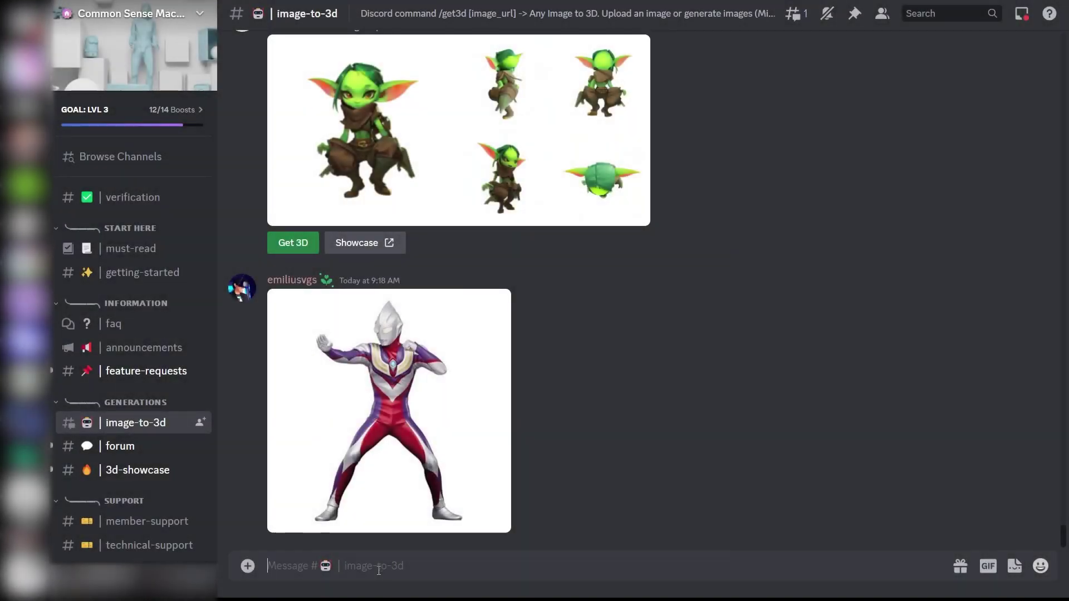
# - Run /get3d with the Ultraman image URL, then request its 3D mesh with Get 3D
pyautogui.write('/get')
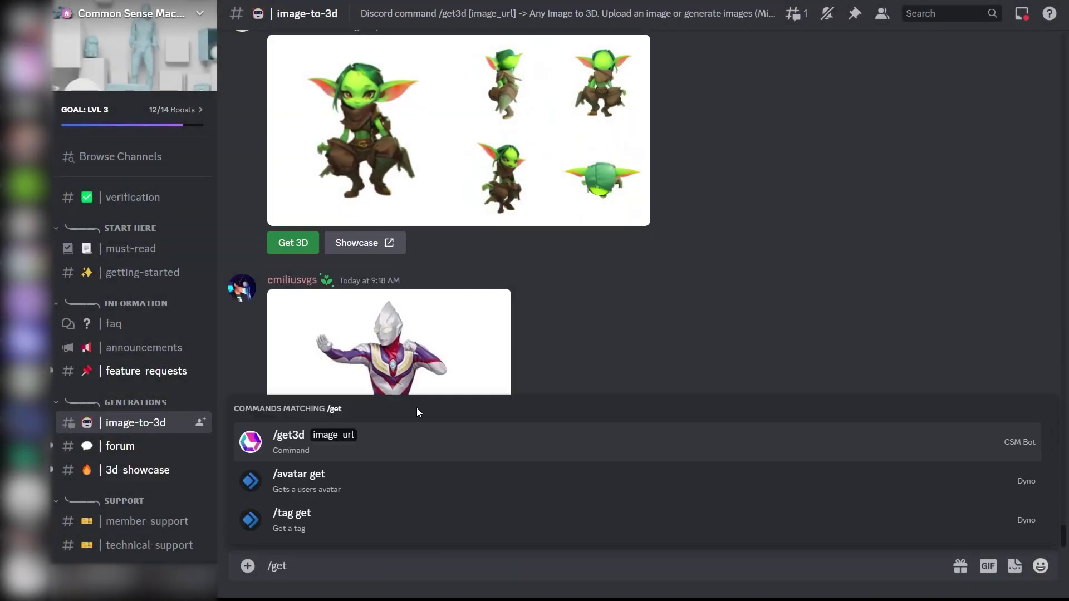
pyautogui.click(453, 448)
pyautogui.hotkey('ctrl', 'v')
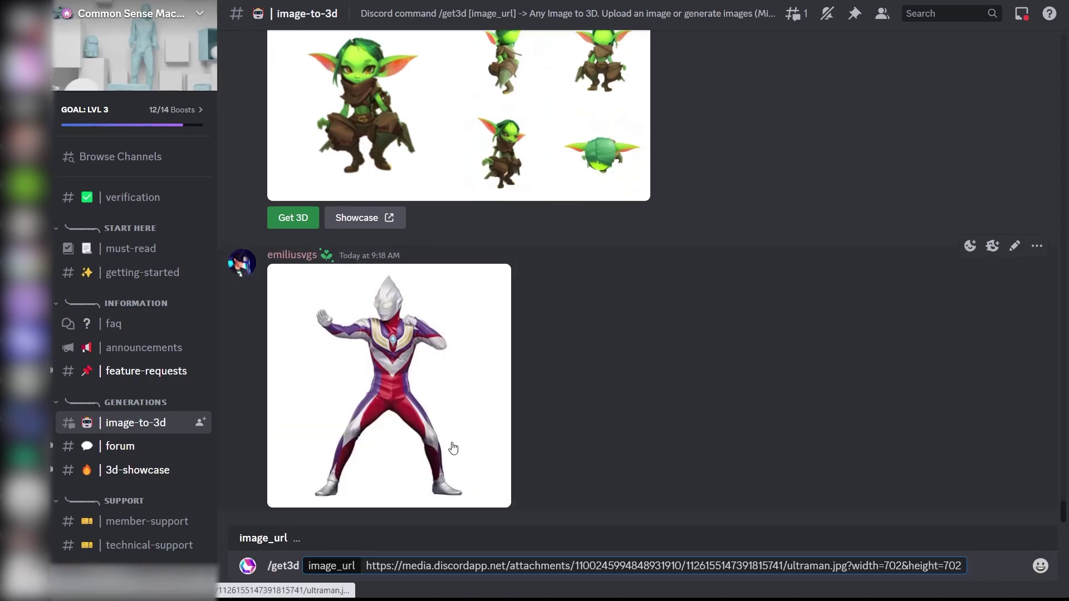
pyautogui.press('Return')
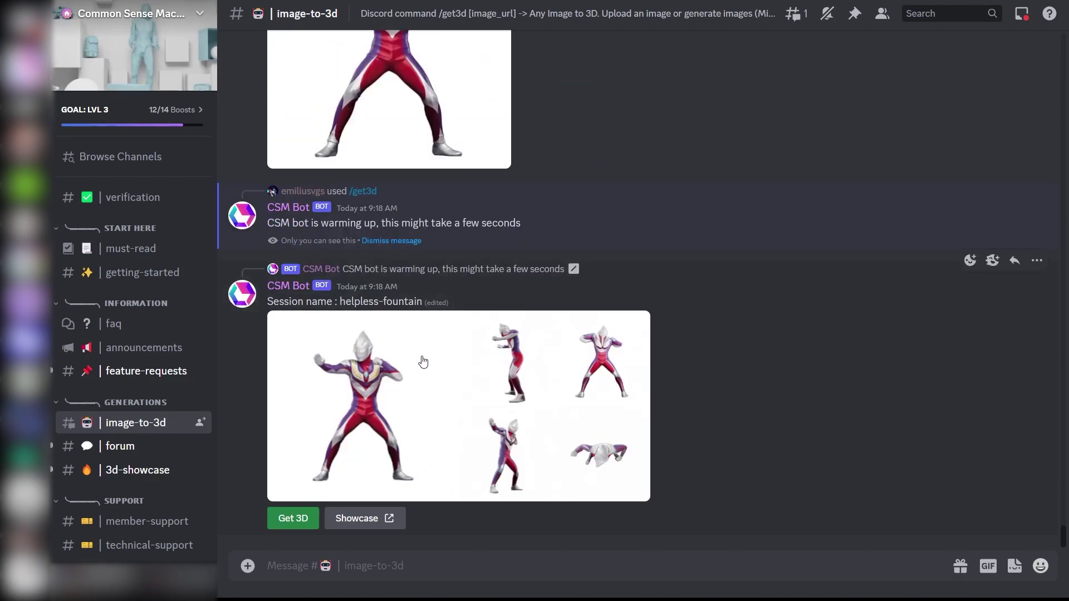
pyautogui.moveTo(477, 476)
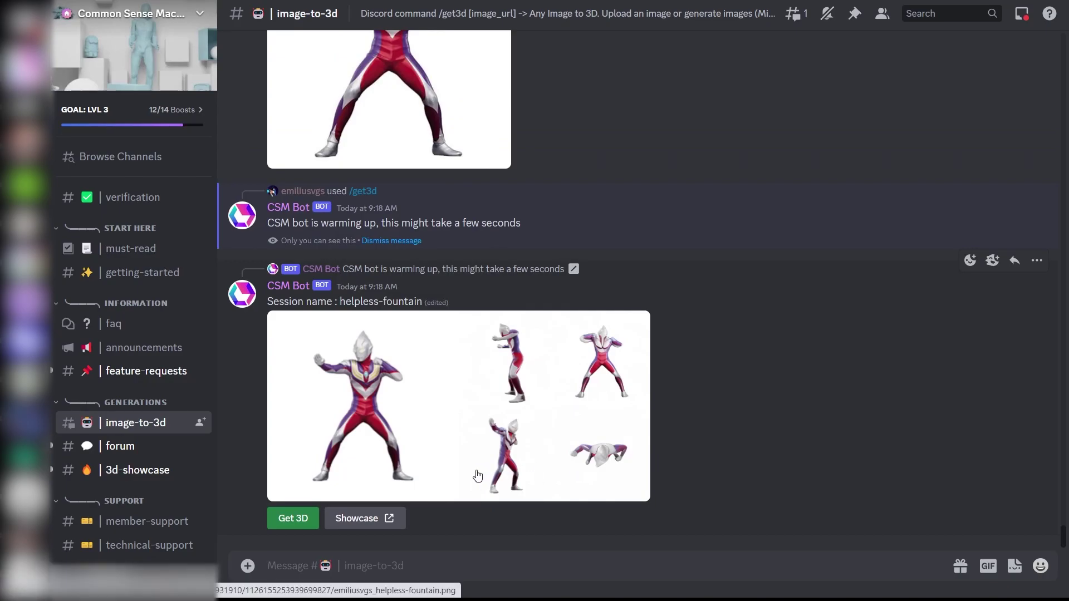
pyautogui.click(293, 519)
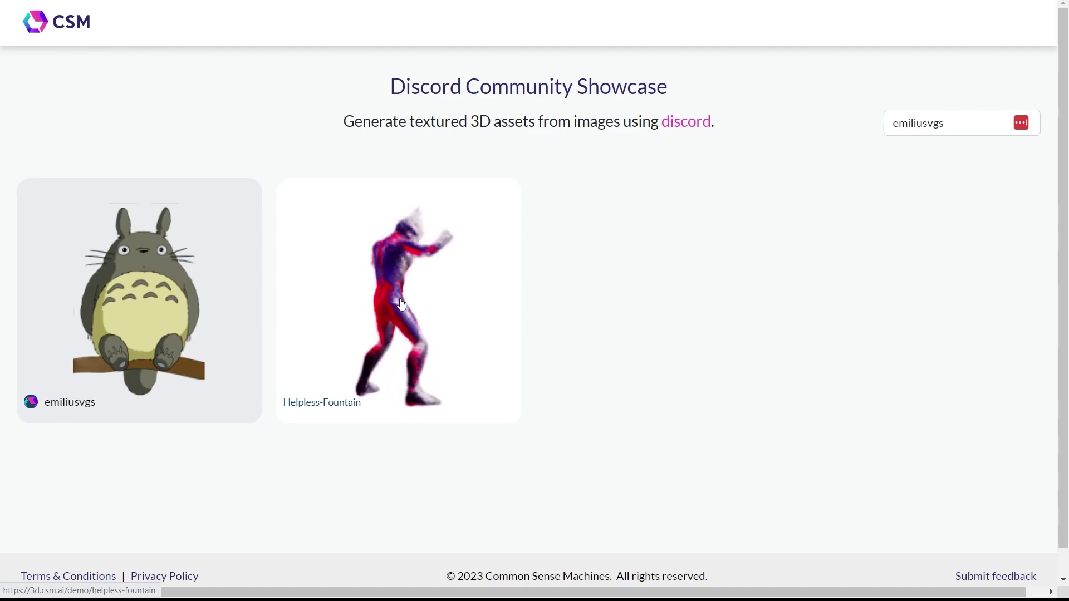
# - Refresh the showcase search, open the Helpless-Fountain Ultraman model, and download mesh (8).glb
pyautogui.click(941, 123)
pyautogui.press('Return')
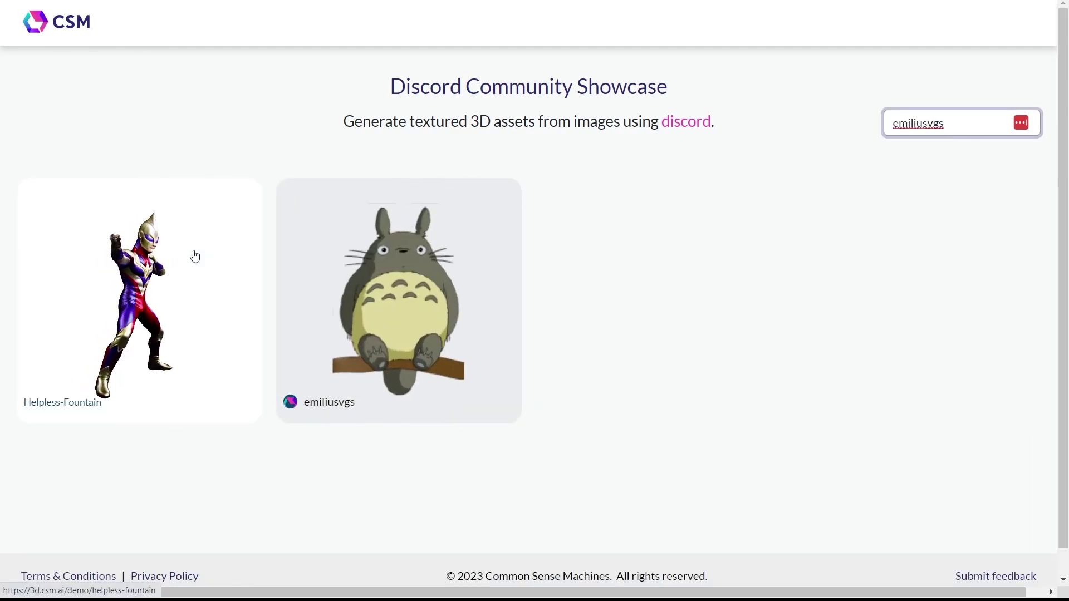
pyautogui.click(194, 256)
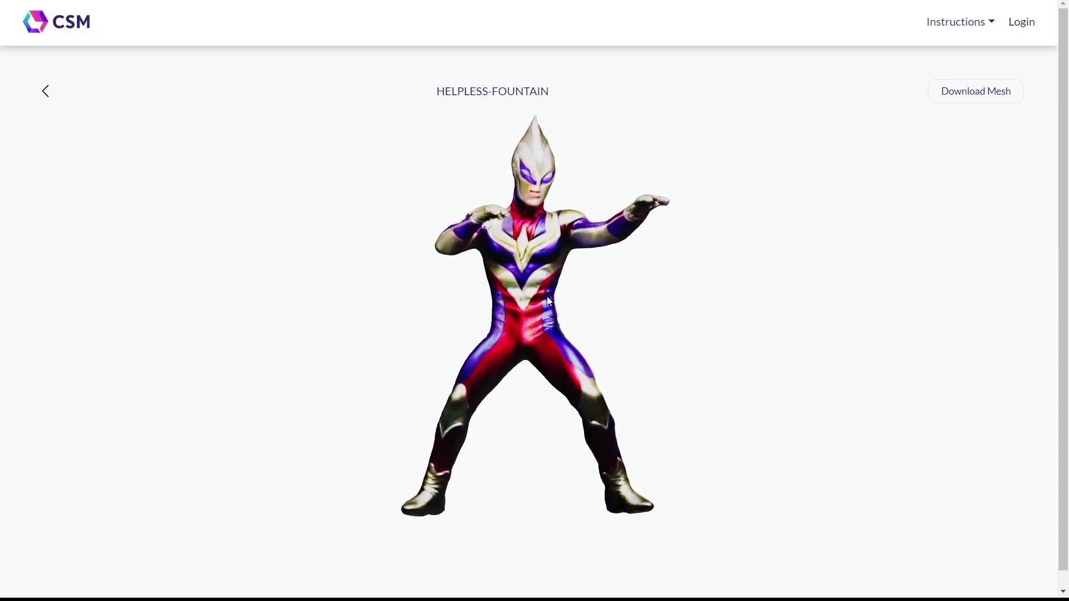
pyautogui.scroll(3, 557, 295)
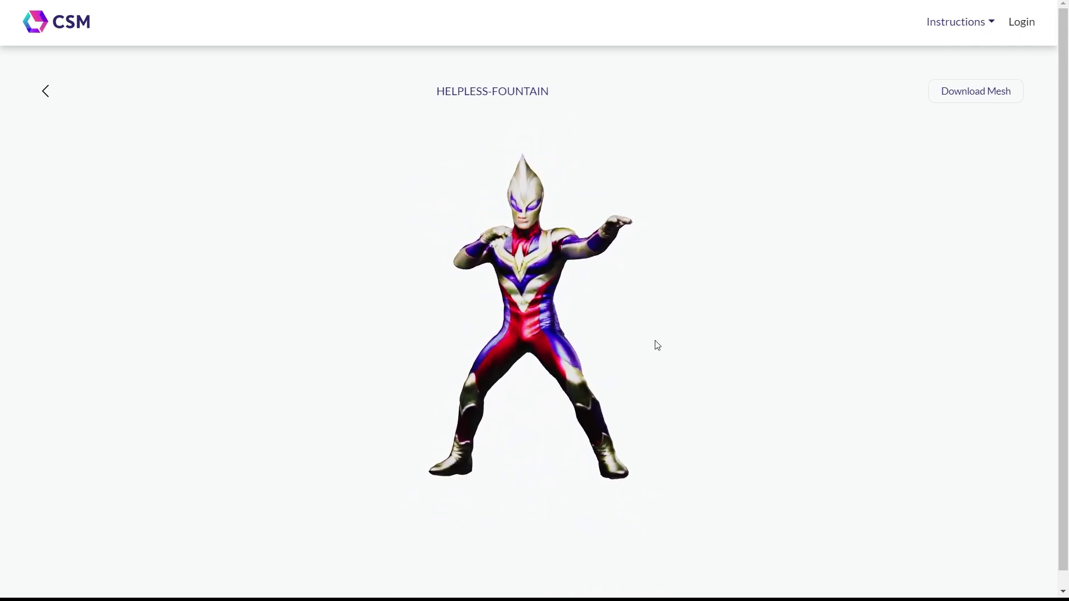
pyautogui.click(976, 95)
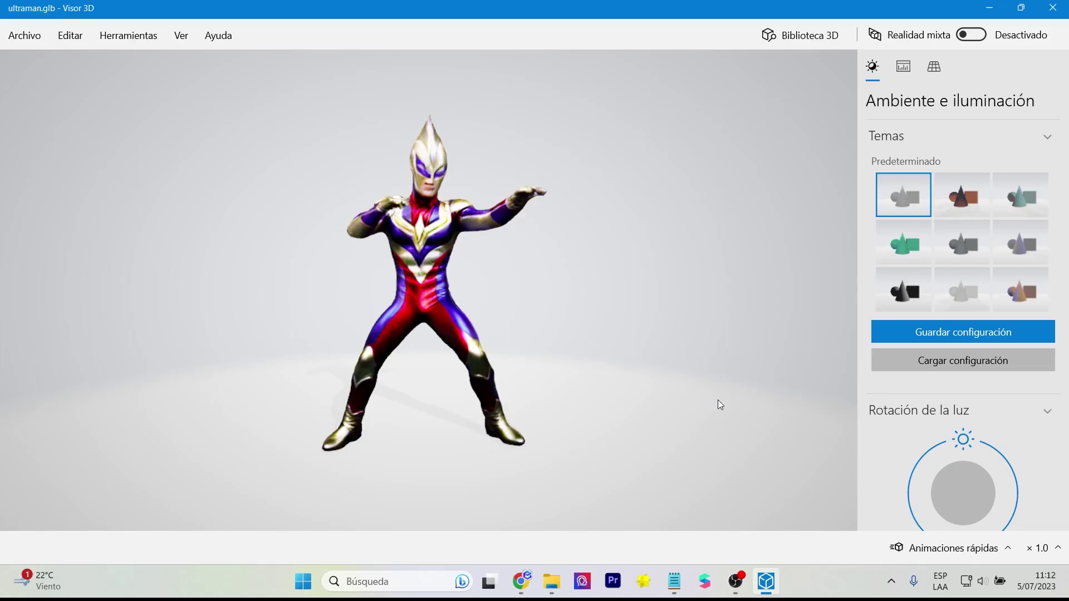
# - Orbit and zoom around the textured Ultraman model in 3D Viewer, checking side and front views
pyautogui.moveTo(718, 405)
pyautogui.mouseDown()
pyautogui.moveTo(644, 406)
pyautogui.moveTo(733, 353)
pyautogui.moveTo(751, 391)
pyautogui.mouseUp()
pyautogui.scroll(3, 740, 362)
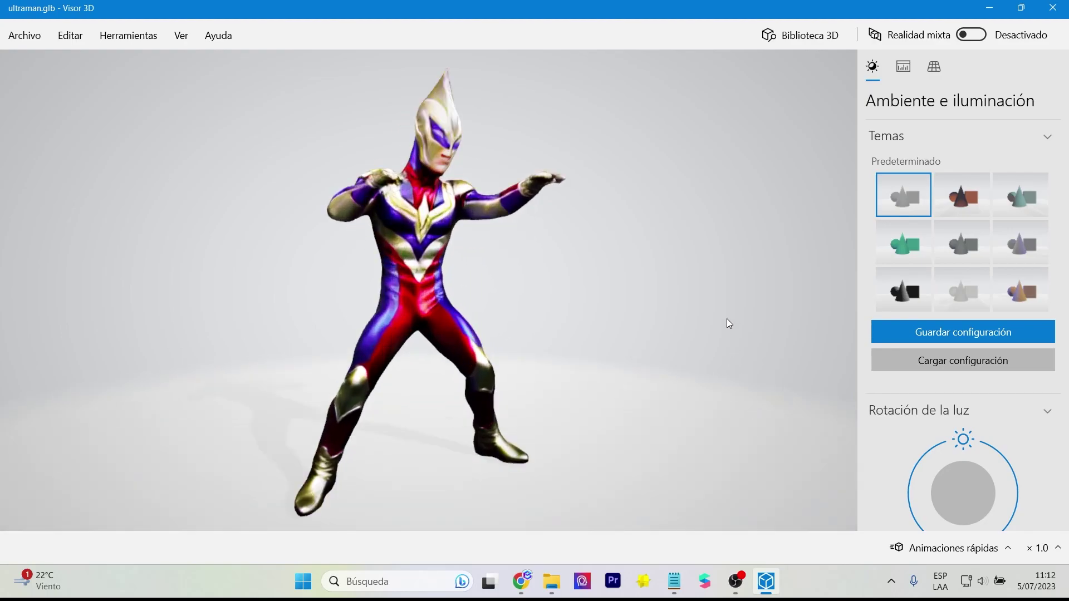
pyautogui.scroll(-2, 661, 323)
pyautogui.moveTo(677, 429)
pyautogui.mouseDown()
pyautogui.moveTo(596, 401)
pyautogui.moveTo(629, 396)
pyautogui.moveTo(521, 389)
pyautogui.moveTo(493, 366)
pyautogui.moveTo(592, 392)
pyautogui.moveTo(502, 409)
pyautogui.moveTo(453, 370)
pyautogui.mouseUp()
pyautogui.scroll(-5, 606, 392)
pyautogui.scroll(3, 453, 369)
pyautogui.moveTo(561, 388); pyautogui.dragTo(412, 368)
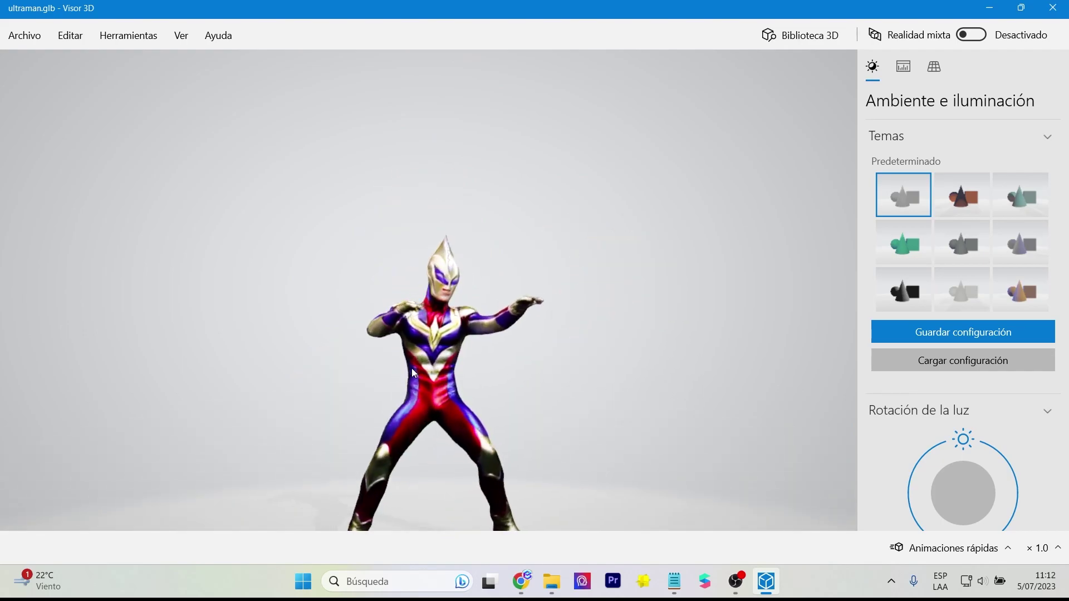
pyautogui.scroll(2, 482, 302)
pyautogui.scroll(1, 487, 299)
pyautogui.scroll(2, 488, 305)
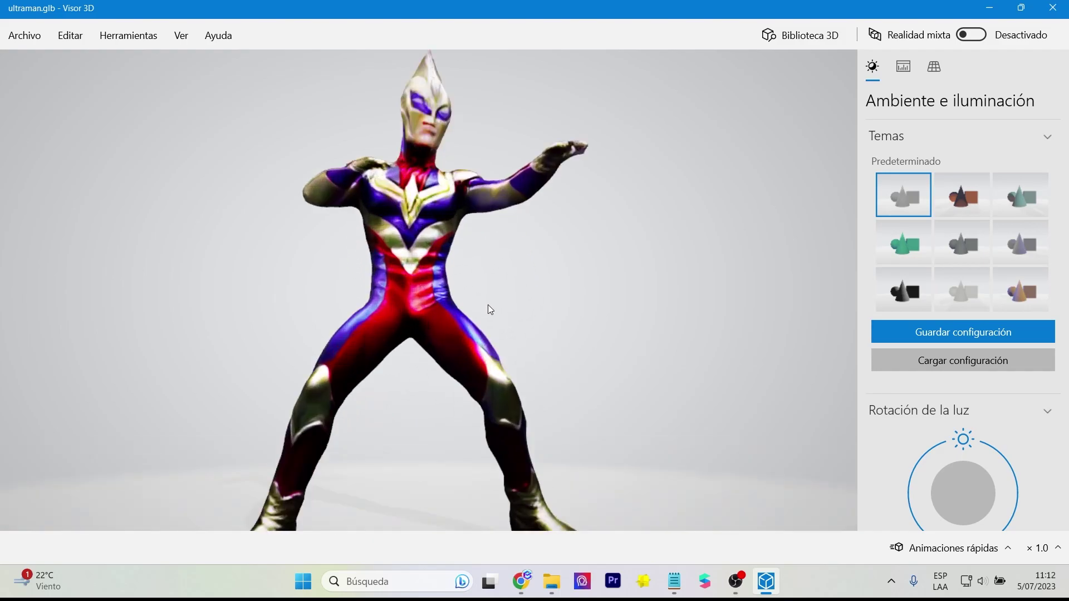
pyautogui.scroll(-2, 489, 310)
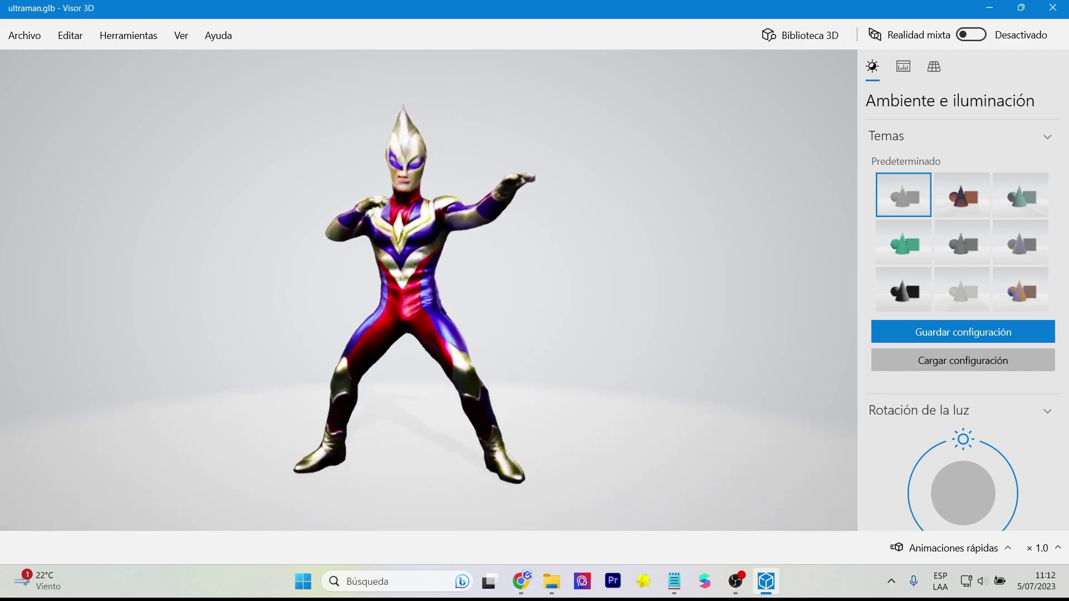
pyautogui.hotkey('alt', 'Tab')
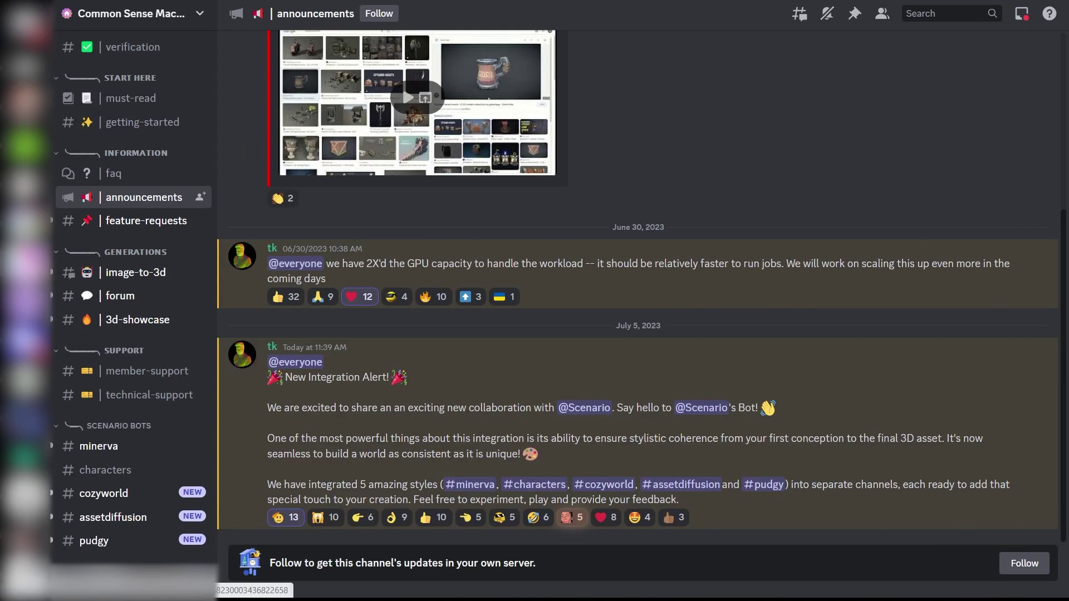
# - In the characters channel, send the Scenario prompt 'creepy big foot entirey body, noir movie style'
pyautogui.click(131, 470)
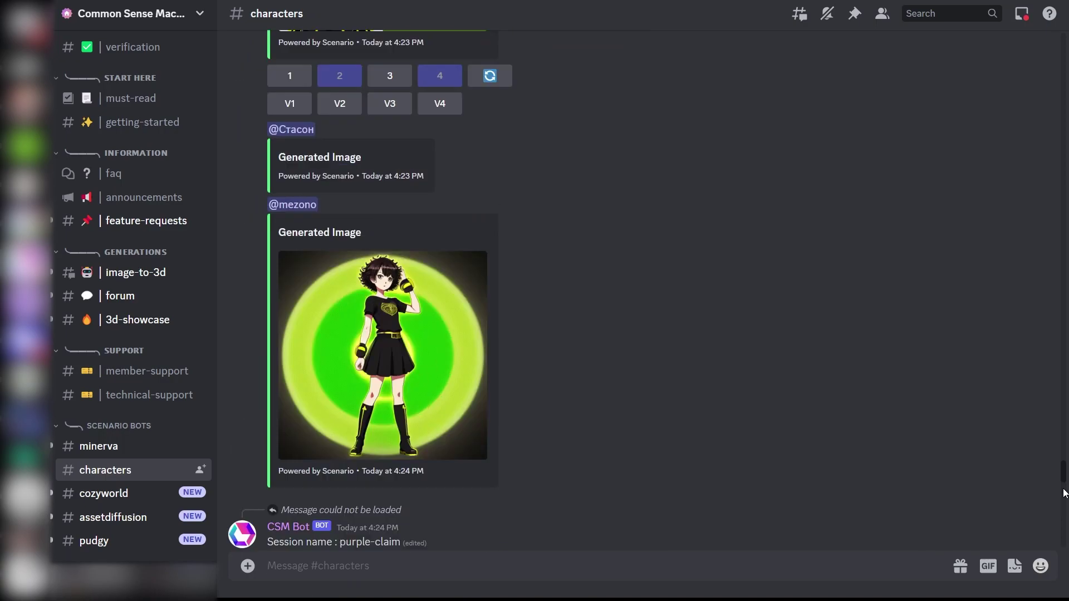
pyautogui.write('/')
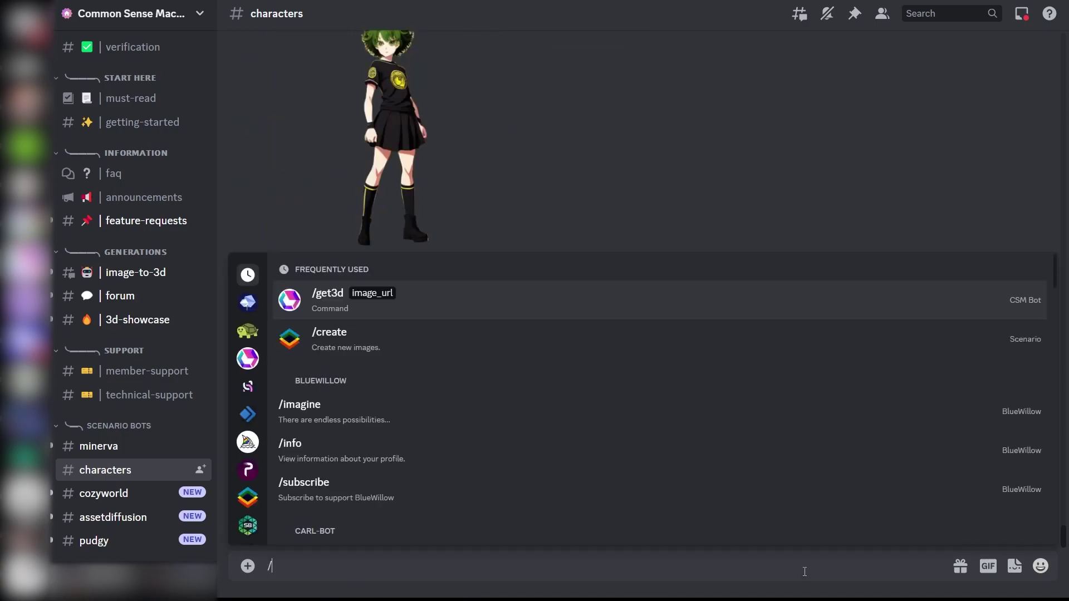
pyautogui.write('crea')
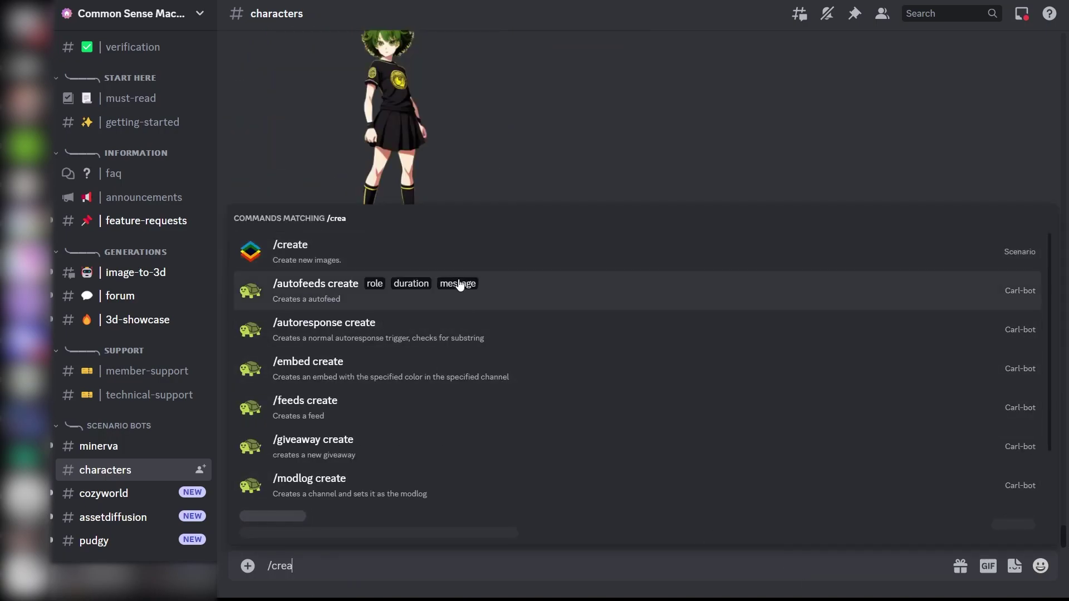
pyautogui.click(505, 261)
pyautogui.write('cr')
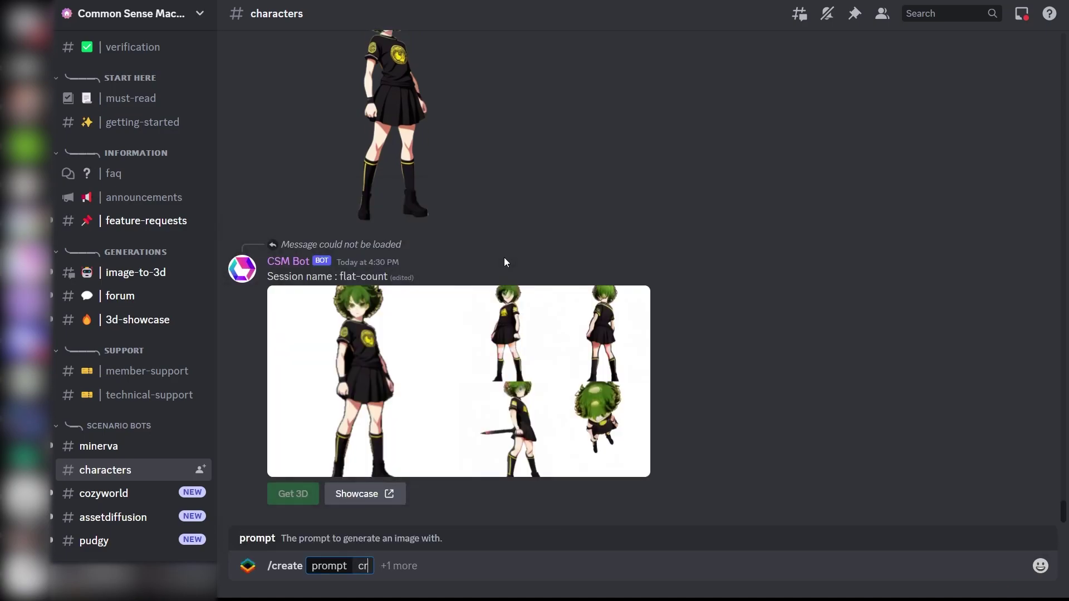
pyautogui.write('eepy big foot')
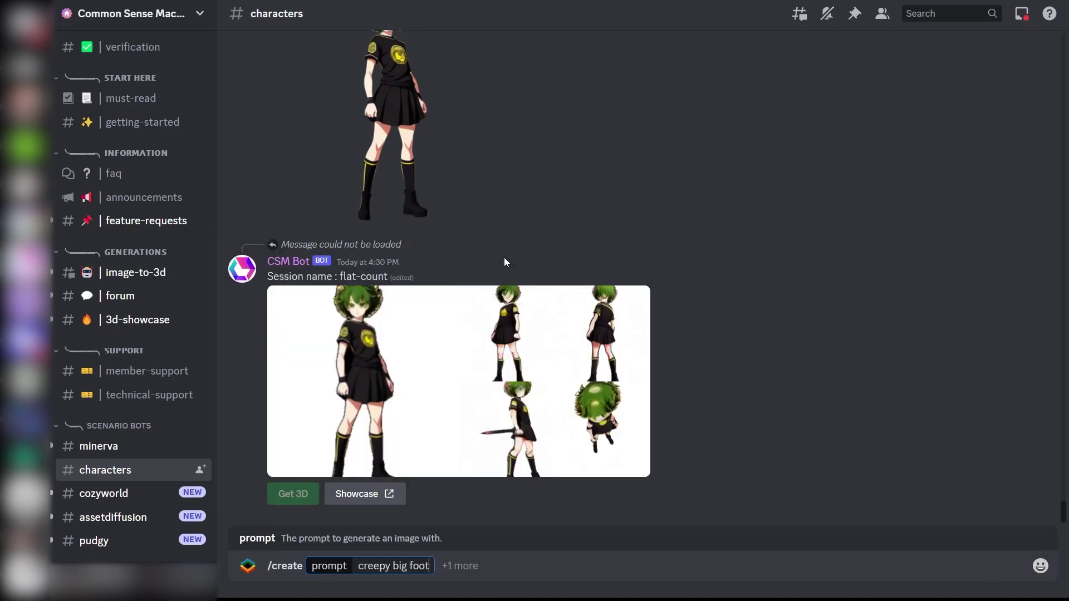
pyautogui.write(' entirey bo')
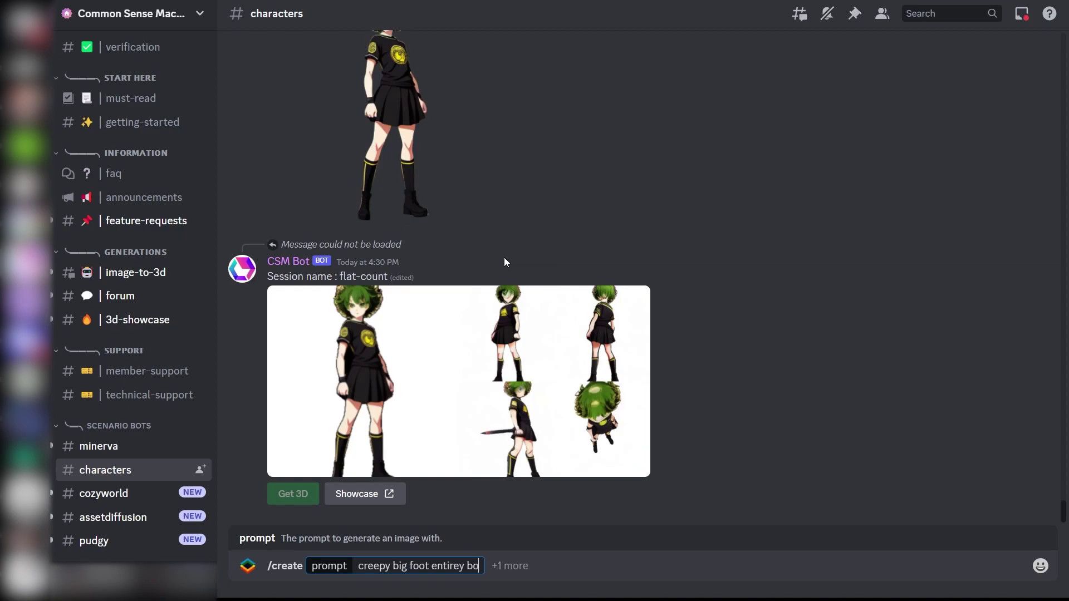
pyautogui.write('dy, no')
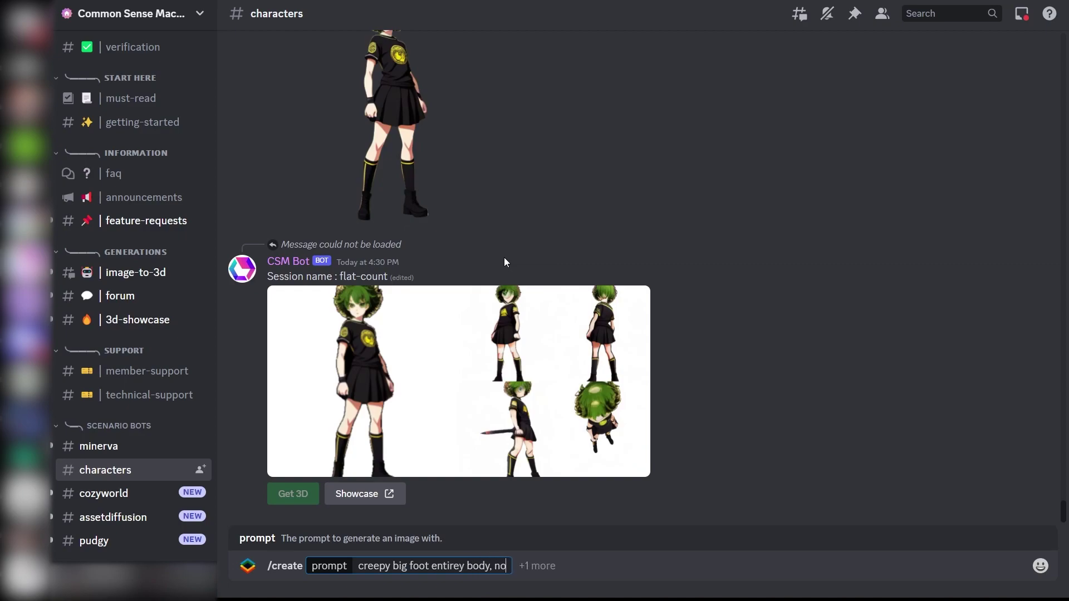
pyautogui.write('ir movie sty')
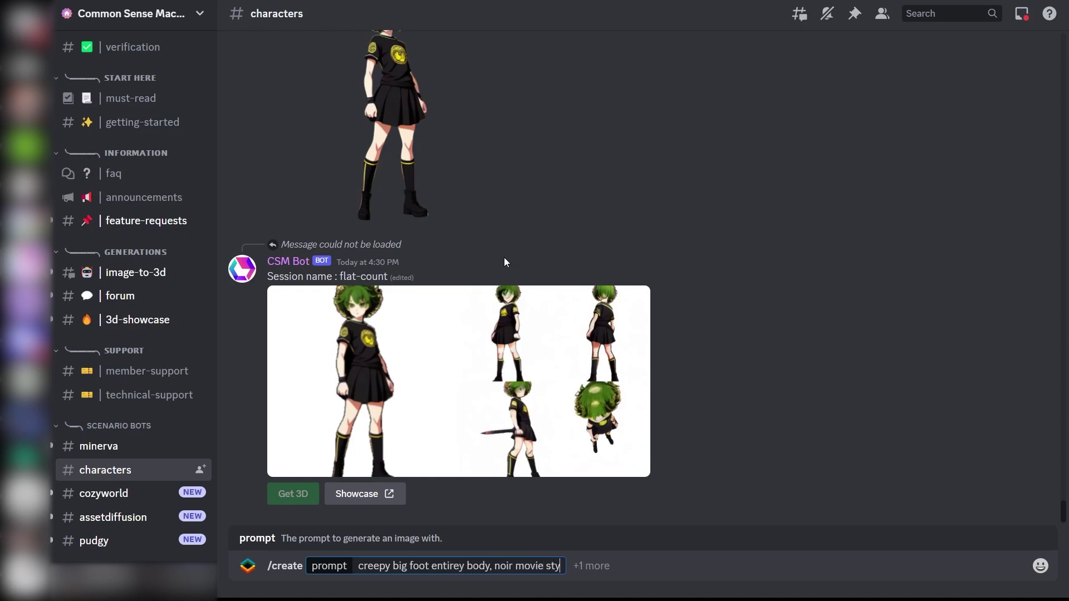
pyautogui.write('le')
pyautogui.press('Return')
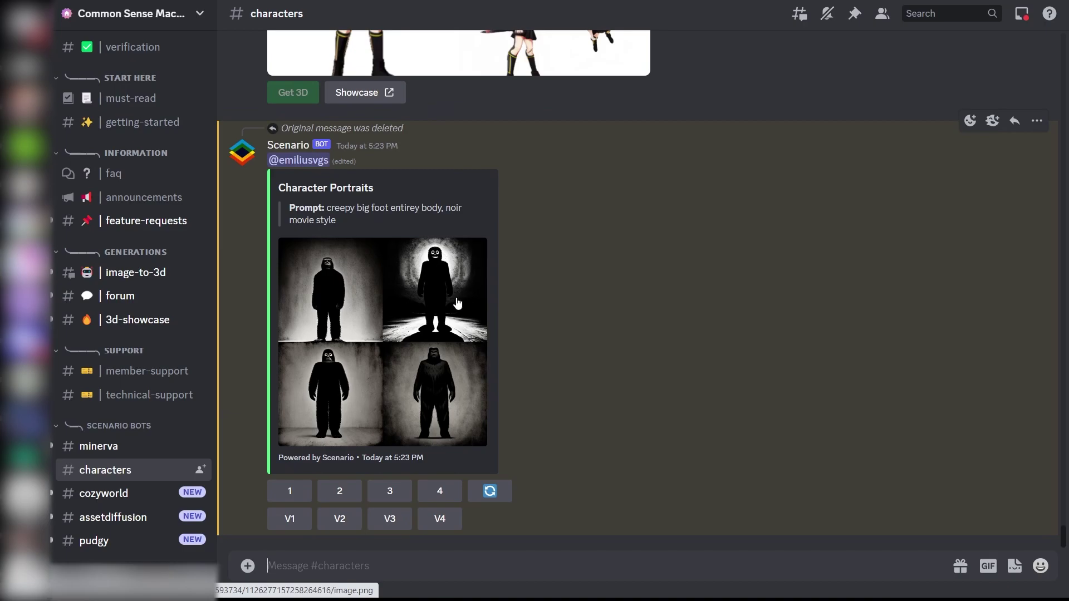
# - Upscale the second noir bigfoot and send the prompt 'creepy big foot entire body full'
pyautogui.click(340, 491)
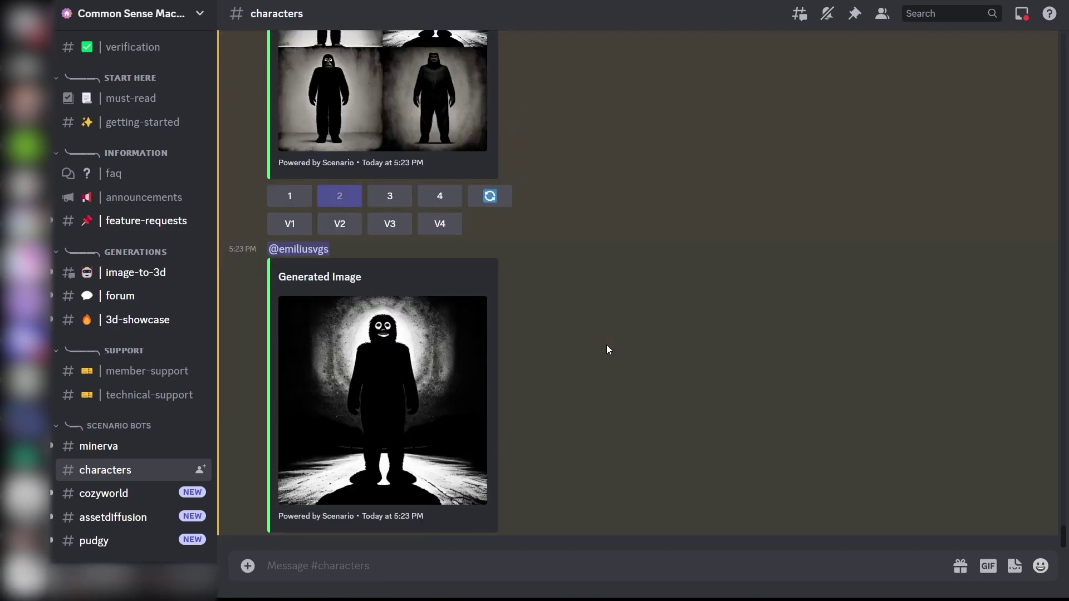
pyautogui.click(384, 566)
pyautogui.write('/')
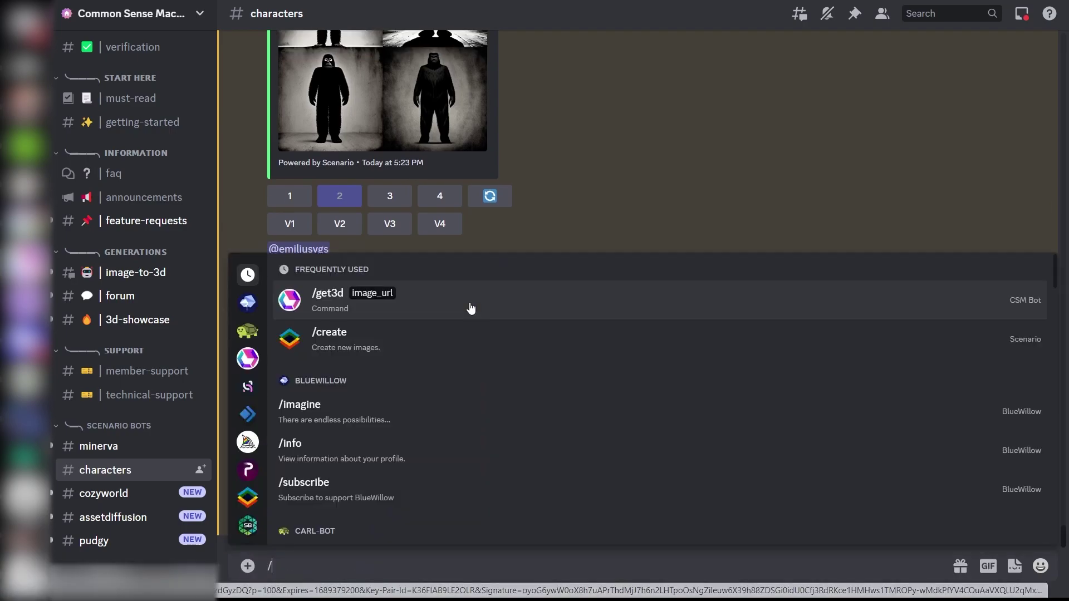
pyautogui.click(410, 340)
pyautogui.write('creepy big foot en')
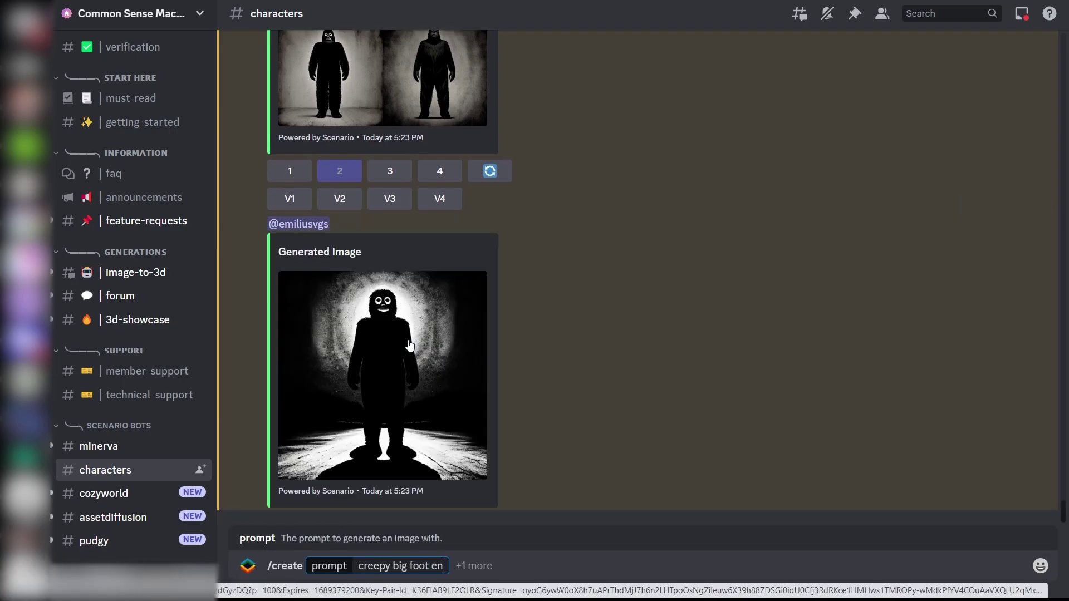
pyautogui.write('tire body full')
pyautogui.press('Return')
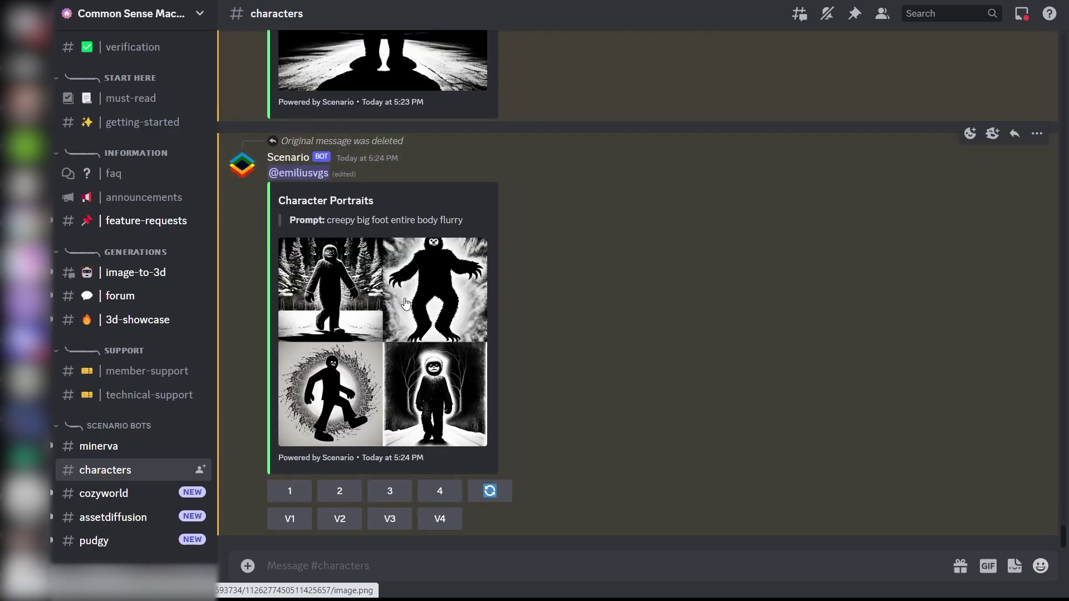
# - Review the new bigfoot grid, then send '/create full color creepy big foot in the forest'
pyautogui.click(359, 285)
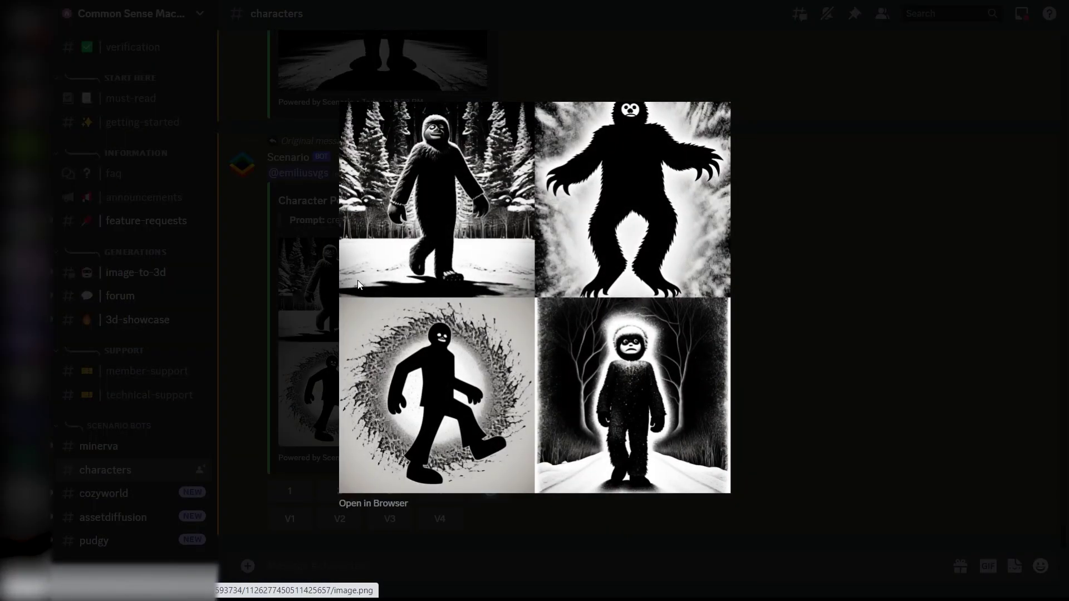
pyautogui.click(804, 287)
pyautogui.write('/create prompt c')
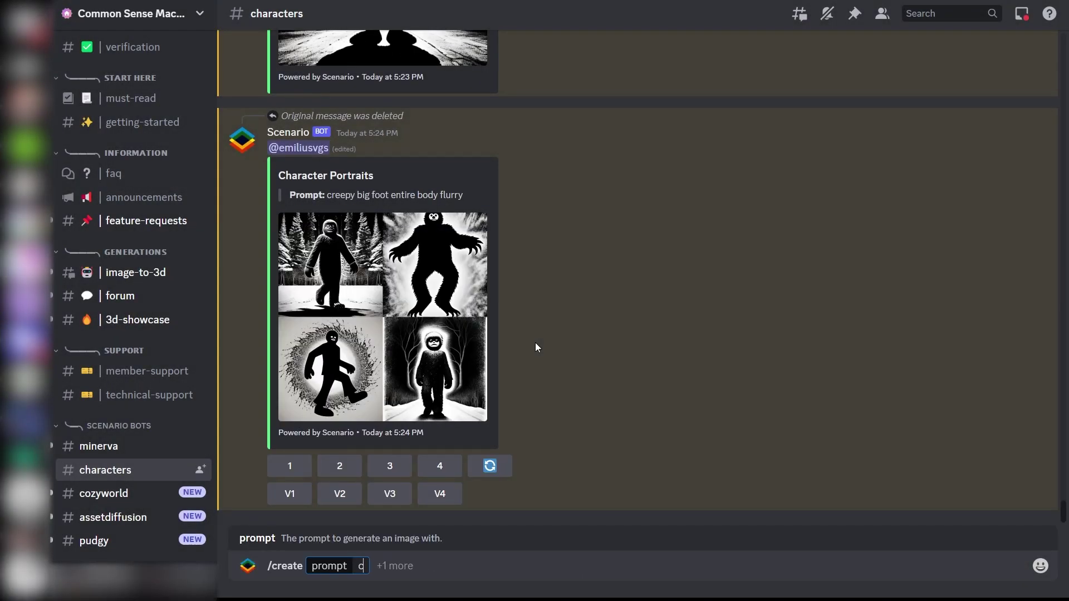
pyautogui.write('full color creepy big foot in the forest')
pyautogui.press('Return')
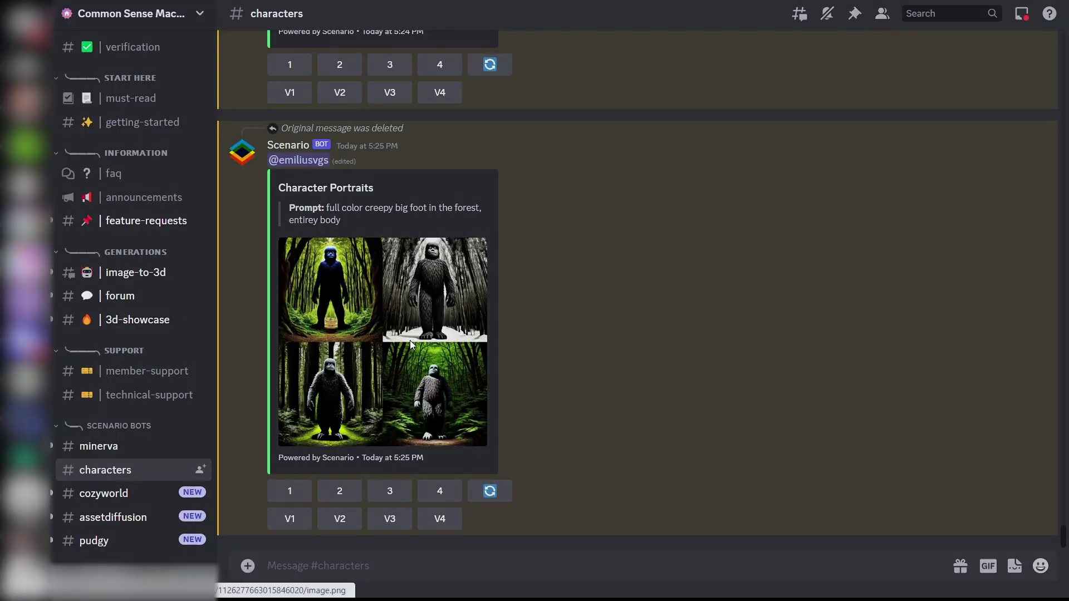
# - Inspect the forest bigfoot grid and upscale the third image
pyautogui.click(410, 339)
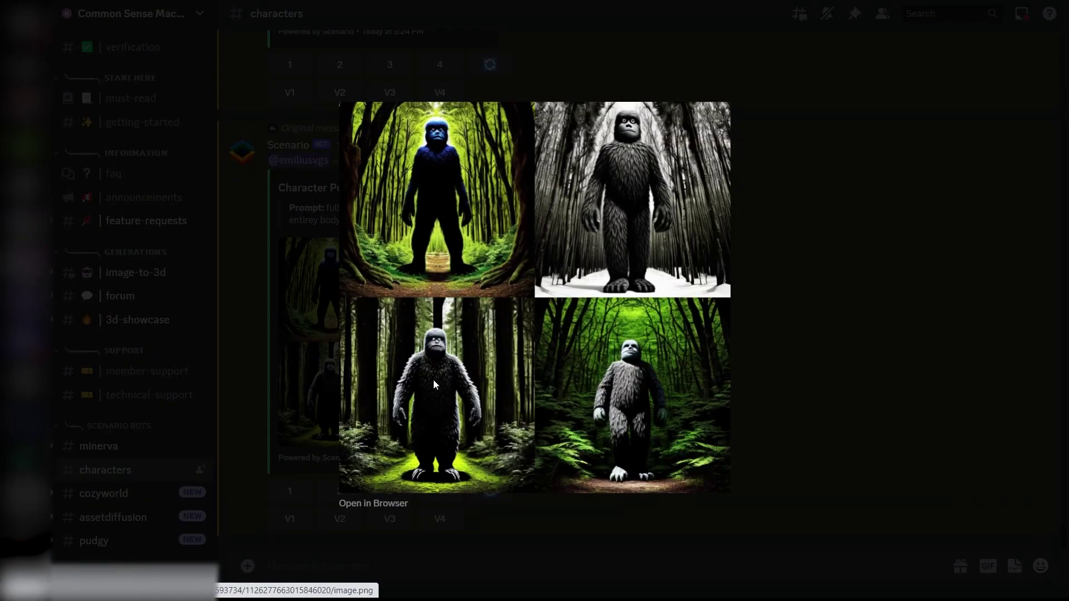
pyautogui.press('Escape')
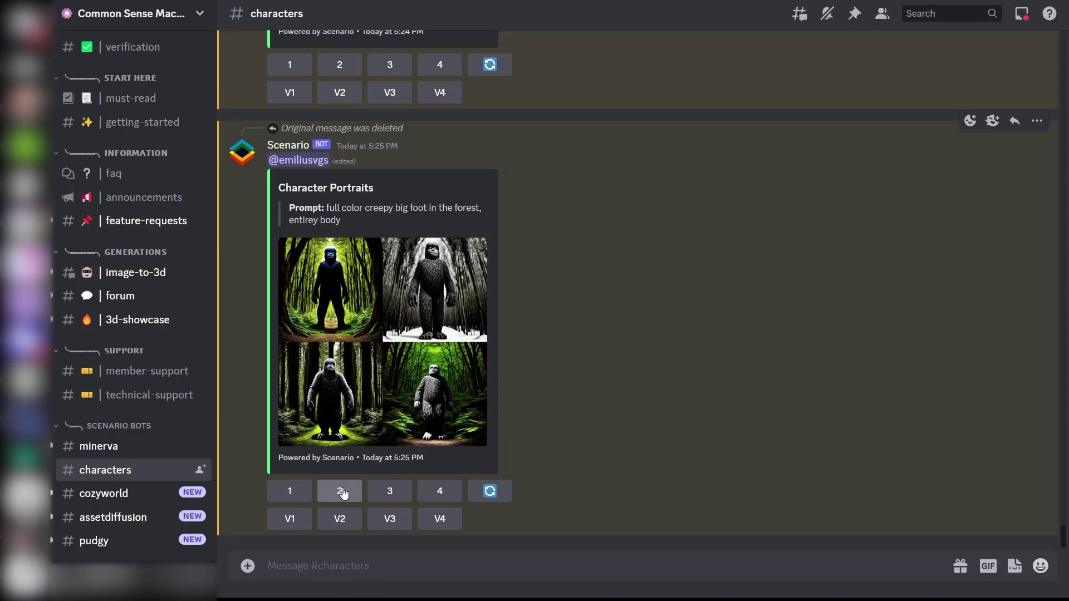
pyautogui.click(388, 491)
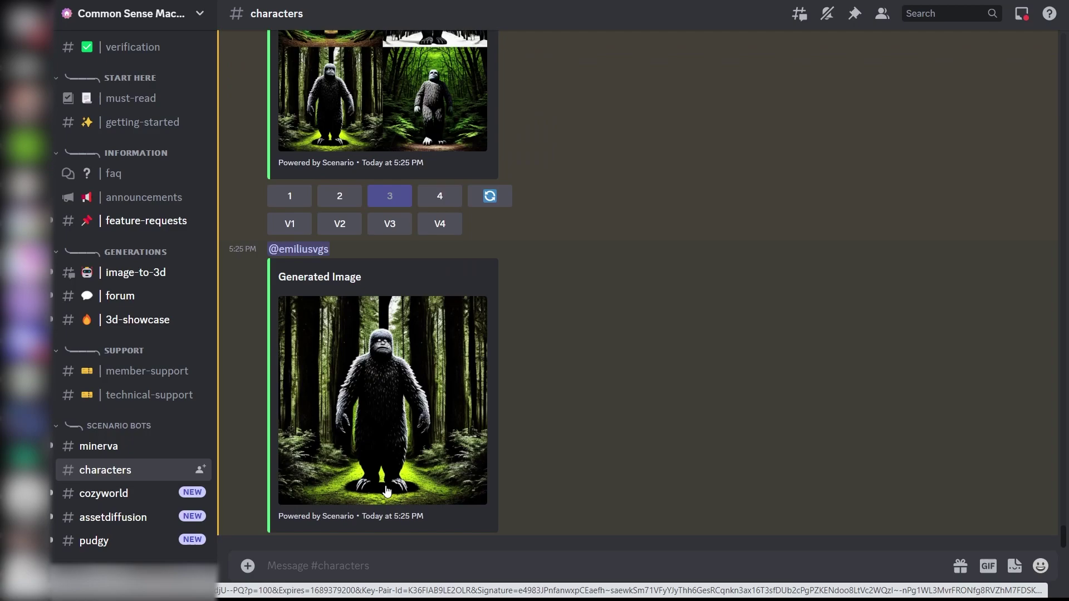
# - Copy the upscaled forest bigfoot image's address via Copiar dirección de imagen
pyautogui.click(405, 380)
pyautogui.rightClick(576, 302)
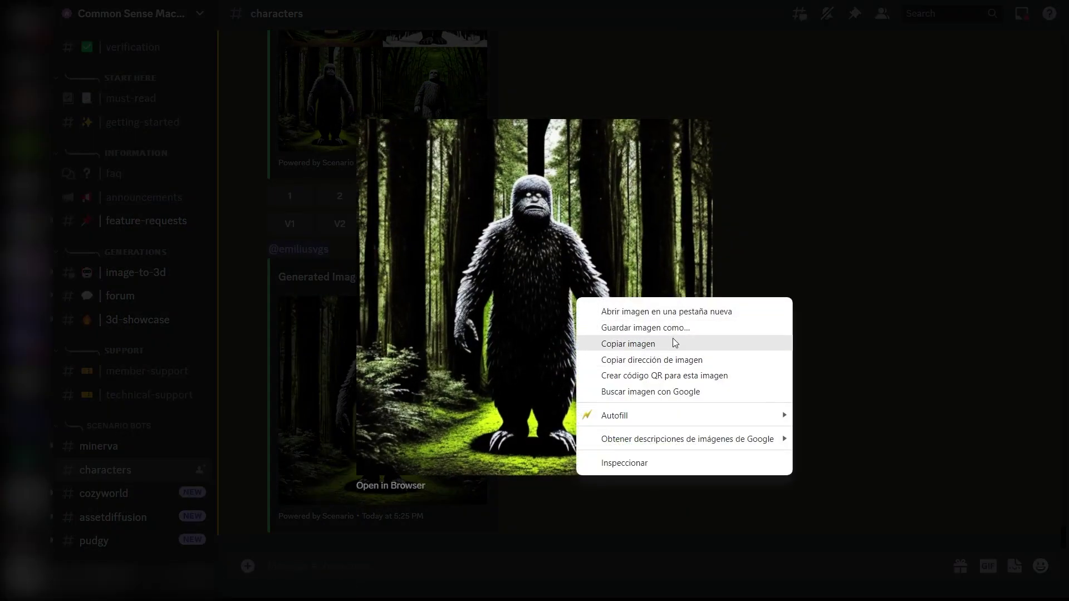
pyautogui.click(691, 363)
pyautogui.press('Escape')
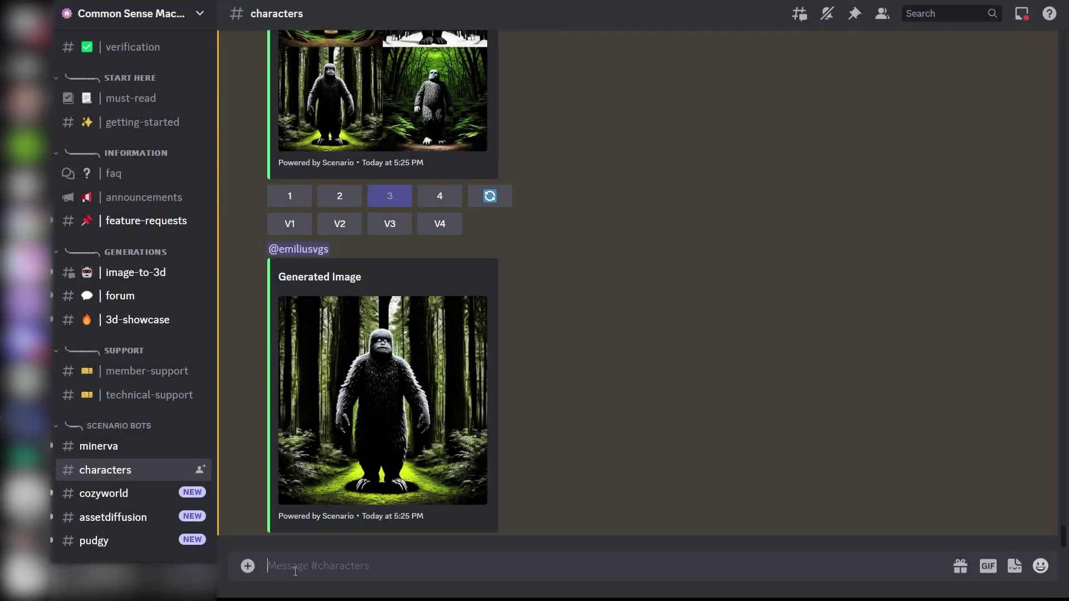
# - Run CSM's /get3d with the pasted image URL as image_url
pyautogui.write('/')
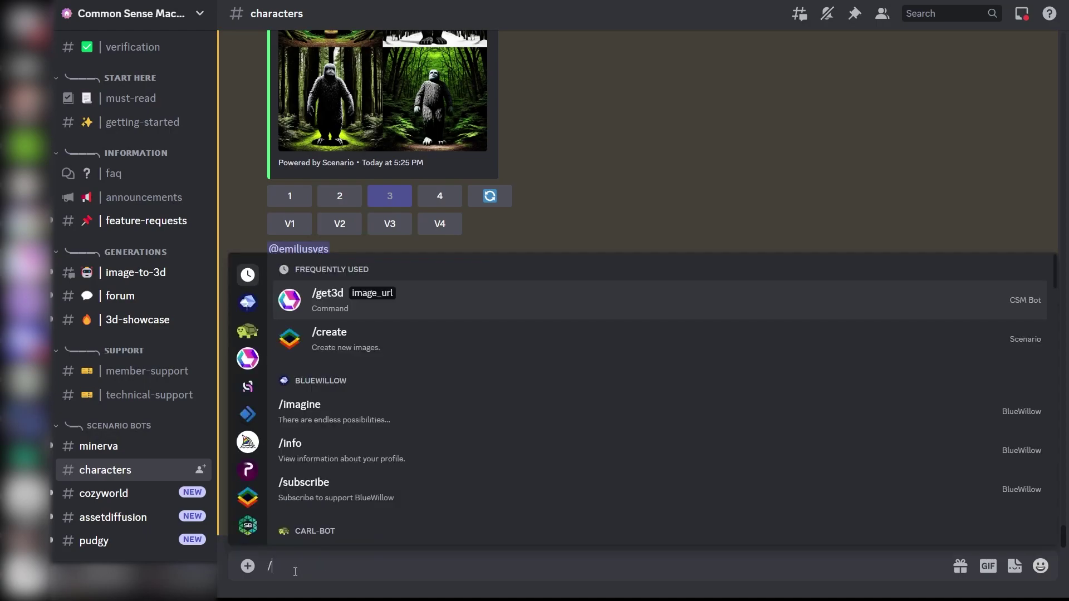
pyautogui.click(466, 298)
pyautogui.hotkey('ctrl', 'v')
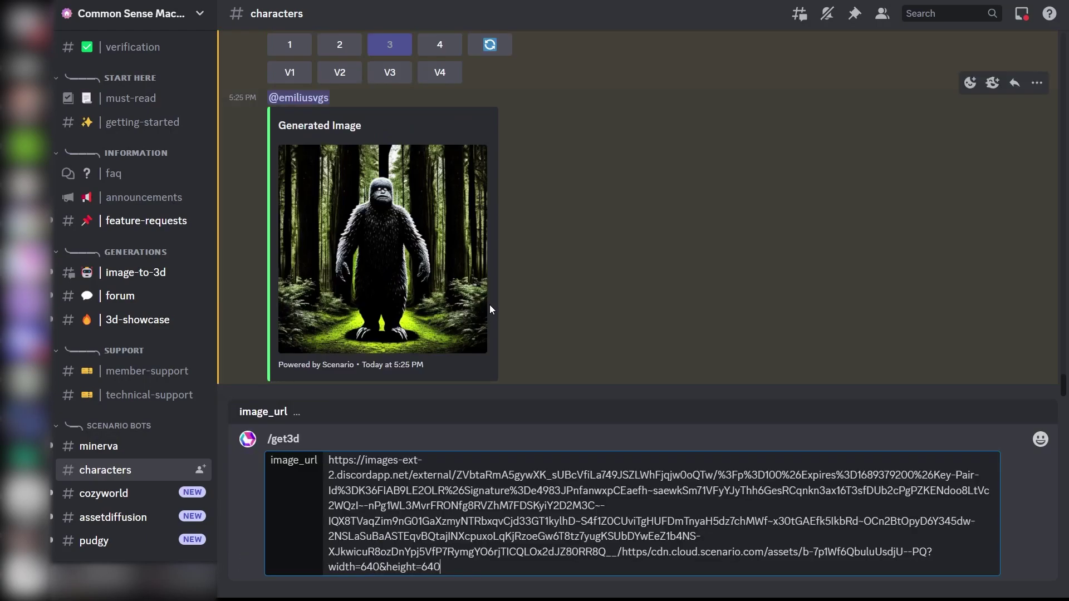
pyautogui.press('Return')
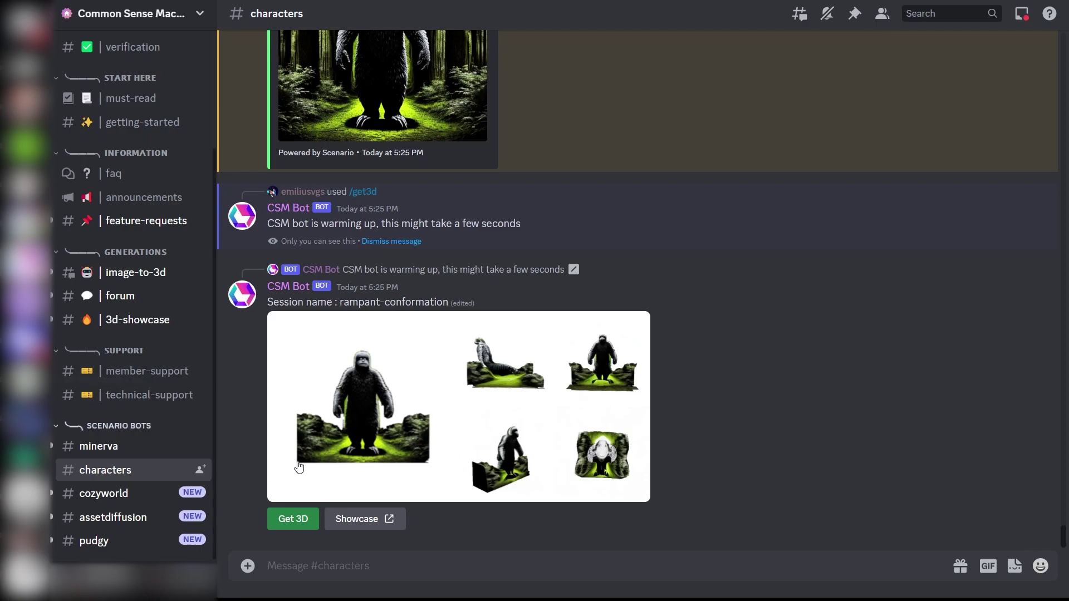
# - Request the full rampant-conformation 3D model and rotate the yeti to see its back
pyautogui.click(292, 519)
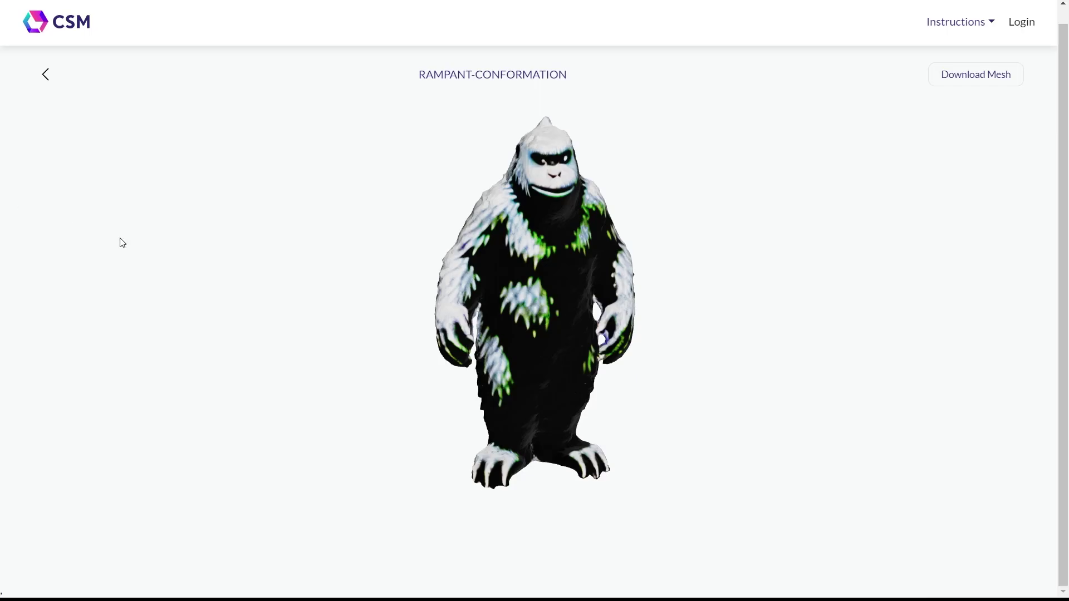
pyautogui.moveTo(373, 343); pyautogui.dragTo(139, 302)
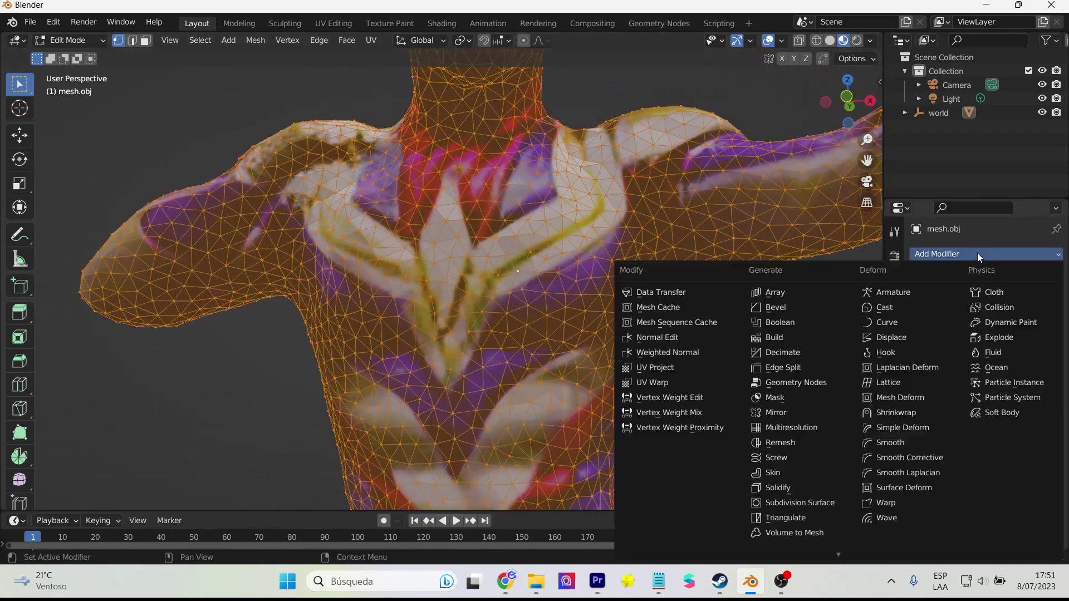
# - Raise the Decimate modifier's Ratio field back up to 1.0000
pyautogui.moveTo(1006, 315); pyautogui.dragTo(1016, 413)
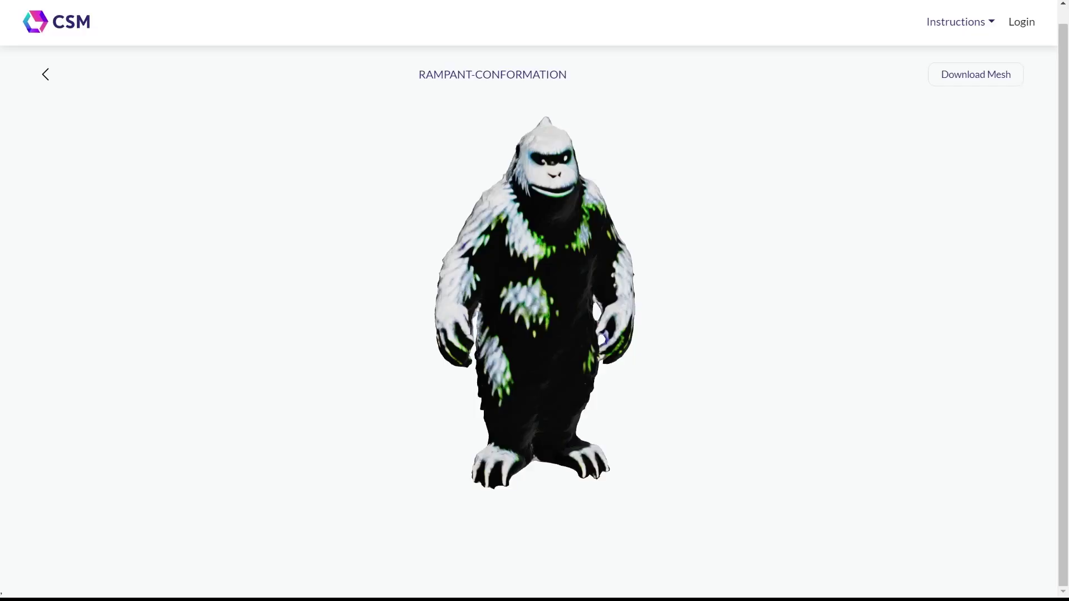
pyautogui.moveTo(360, 303)
pyautogui.mouseDown()
pyautogui.moveTo(134, 310)
pyautogui.moveTo(184, 279)
pyautogui.moveTo(257, 265)
pyautogui.moveTo(336, 277)
pyautogui.moveTo(401, 327)
pyautogui.mouseUp()
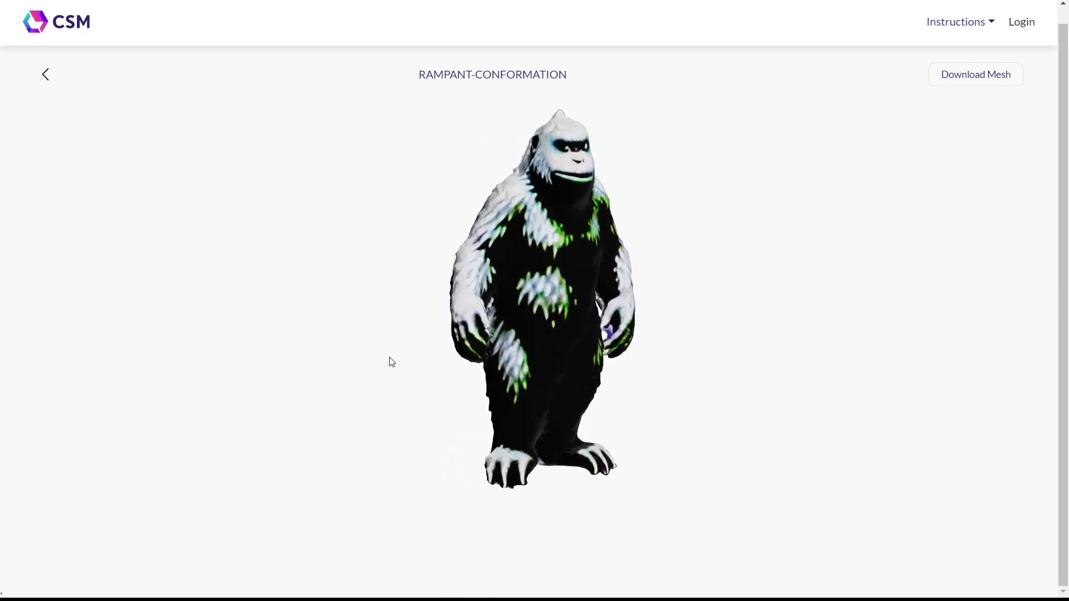
pyautogui.scroll(2, 785, 332)
pyautogui.scroll(2, 785, 331)
pyautogui.moveTo(822, 343)
pyautogui.mouseDown()
pyautogui.moveTo(763, 322)
pyautogui.moveTo(652, 313)
pyautogui.moveTo(656, 295)
pyautogui.mouseUp()
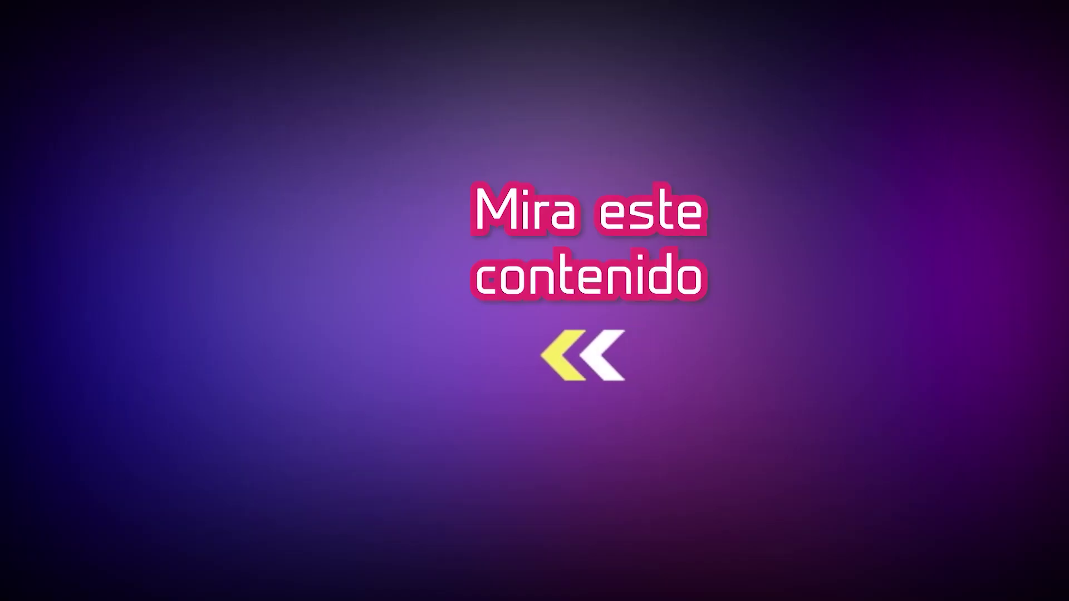